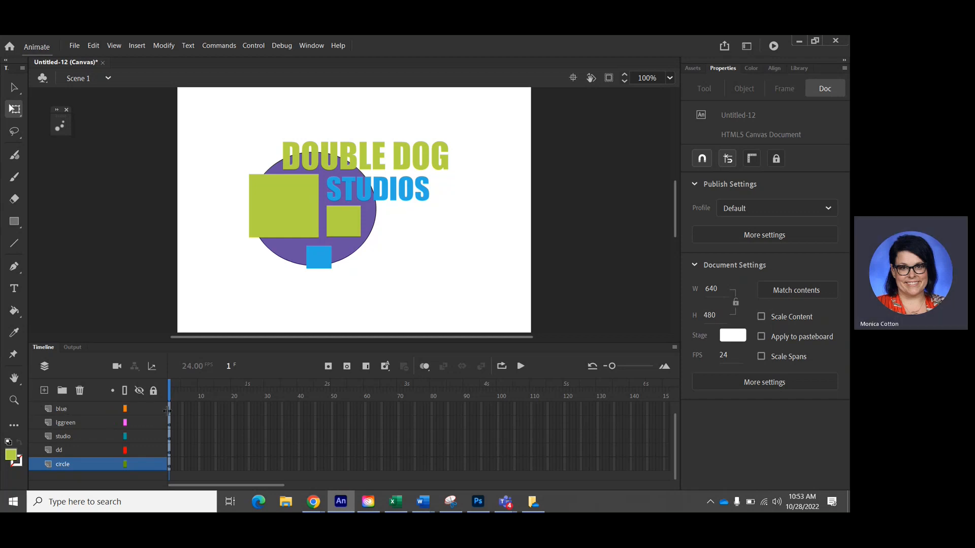
Move all the logo artwork together off the stage onto the pasteboard to its left, and deselect it
drag(257, 107, 456, 306)
drag(315, 213, 57, 209)
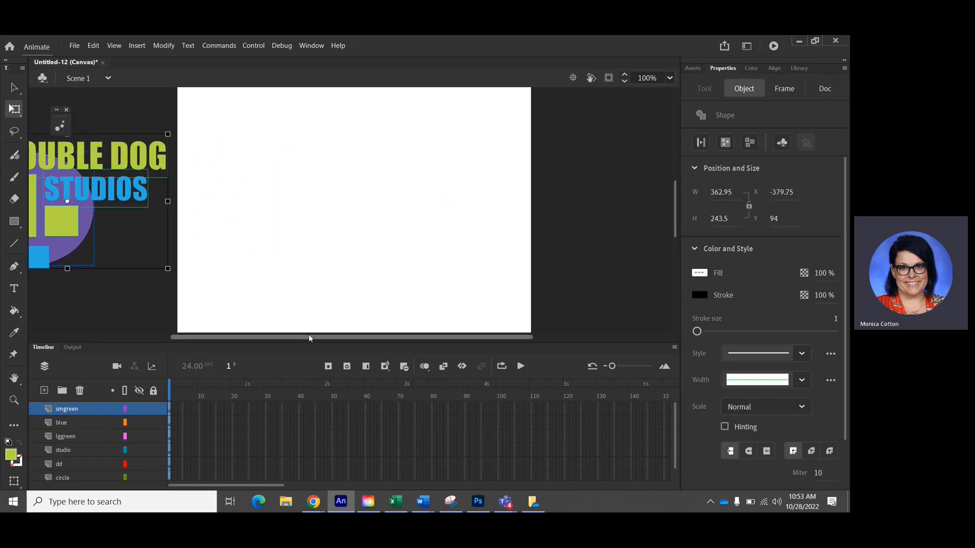
click(15, 91)
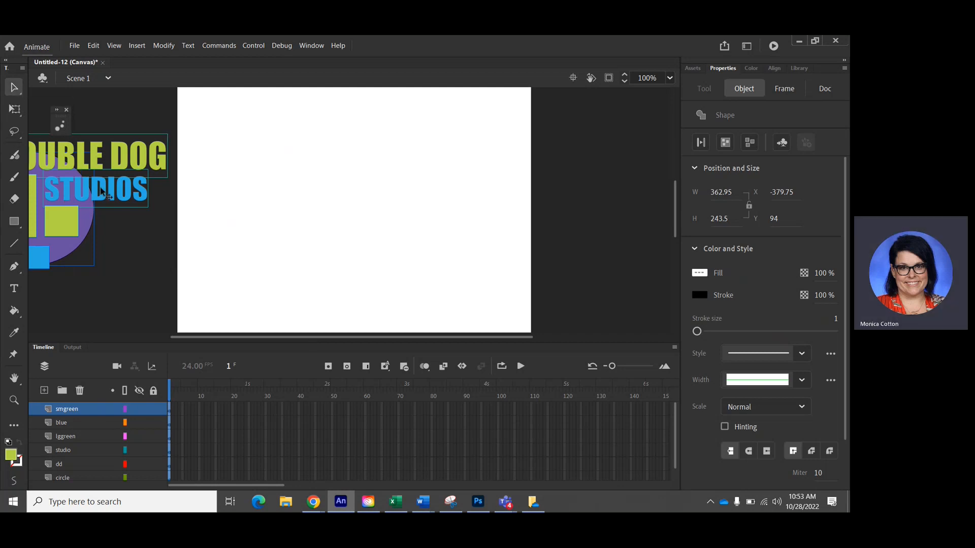
click(15, 110)
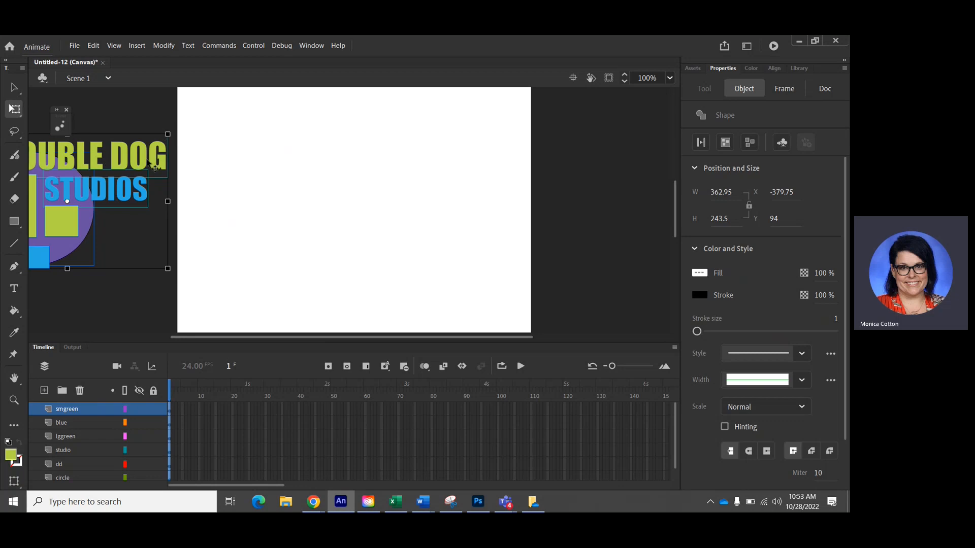
click(147, 111)
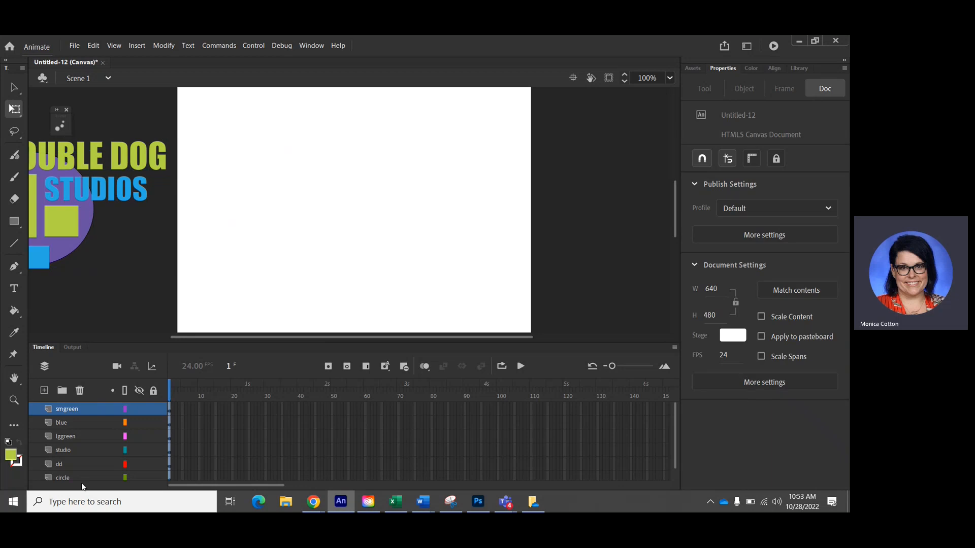
Insert a keyframe at frame 50 on the dd layer
click(60, 463)
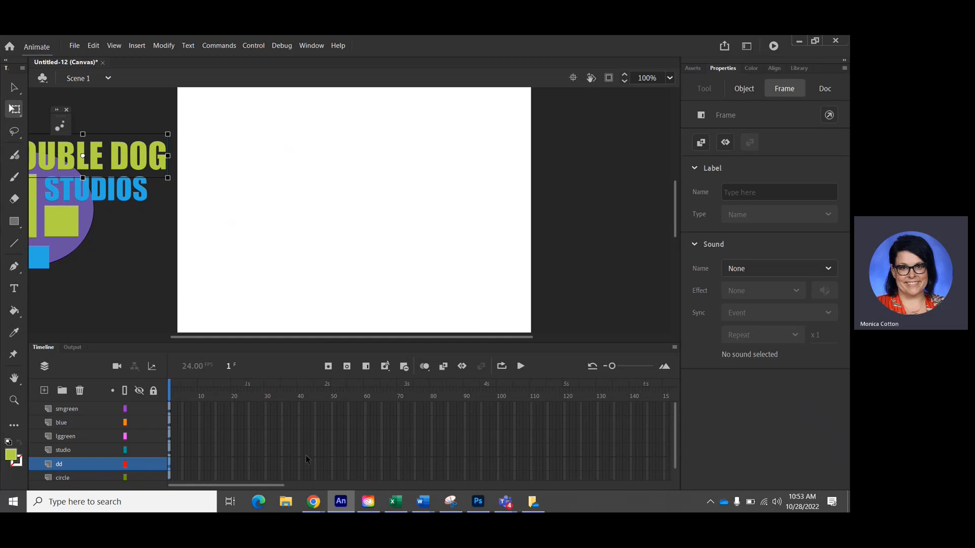
click(331, 466)
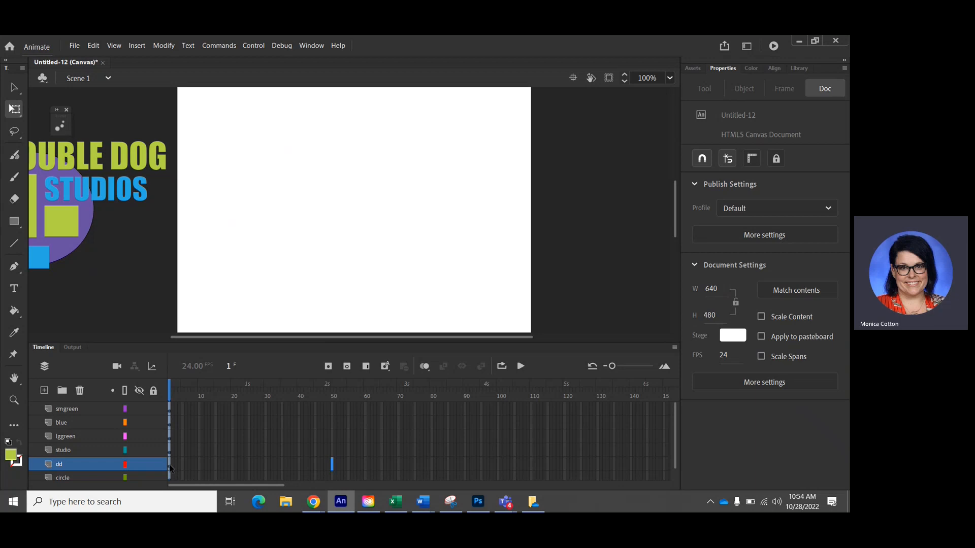
click(329, 366)
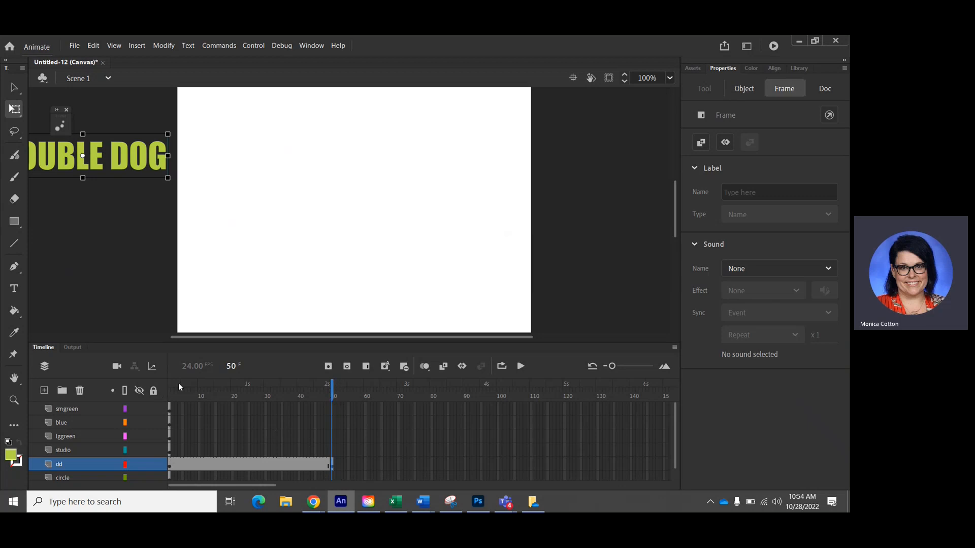
click(331, 387)
drag(331, 387, 332, 456)
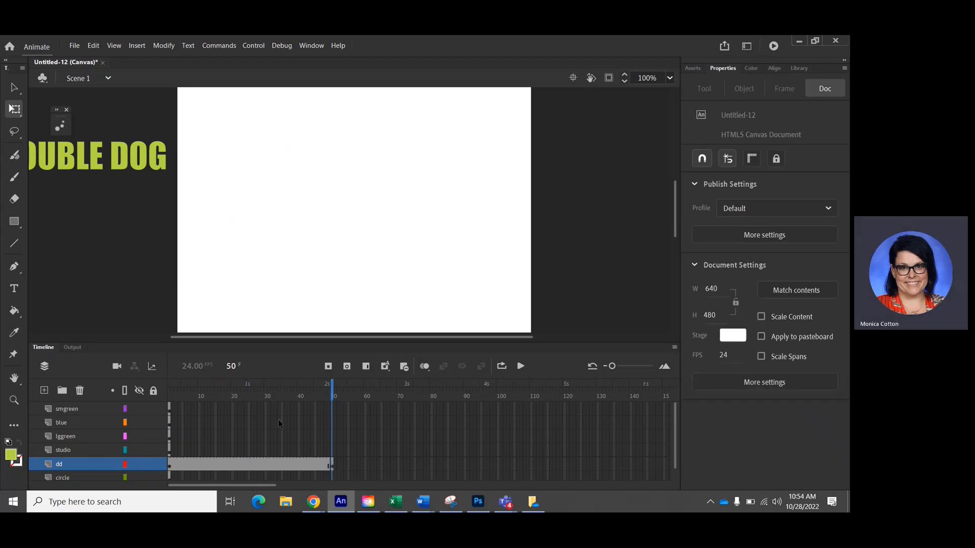
Create a classic tween between the dd layer's keyframes, converting the frame content to a symbol
right_click(262, 464)
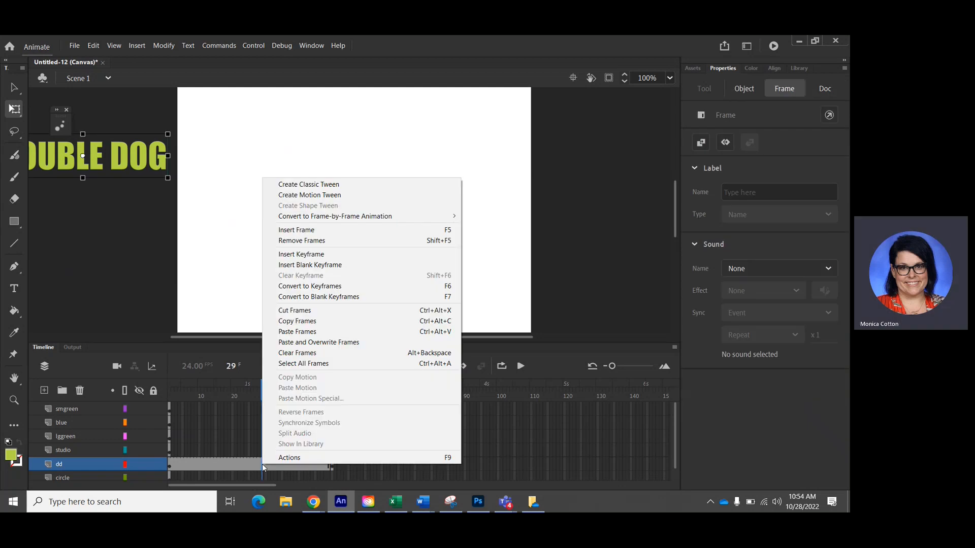
click(328, 185)
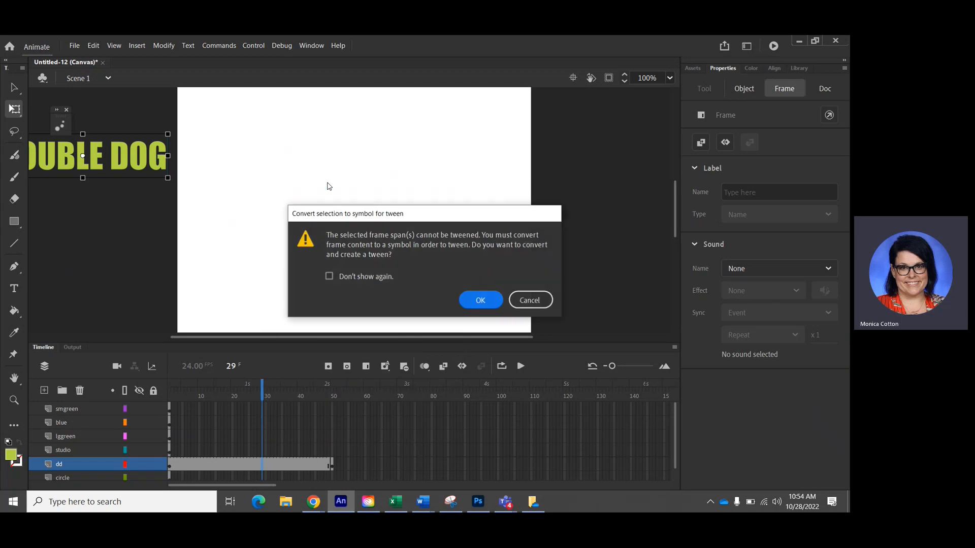
click(489, 304)
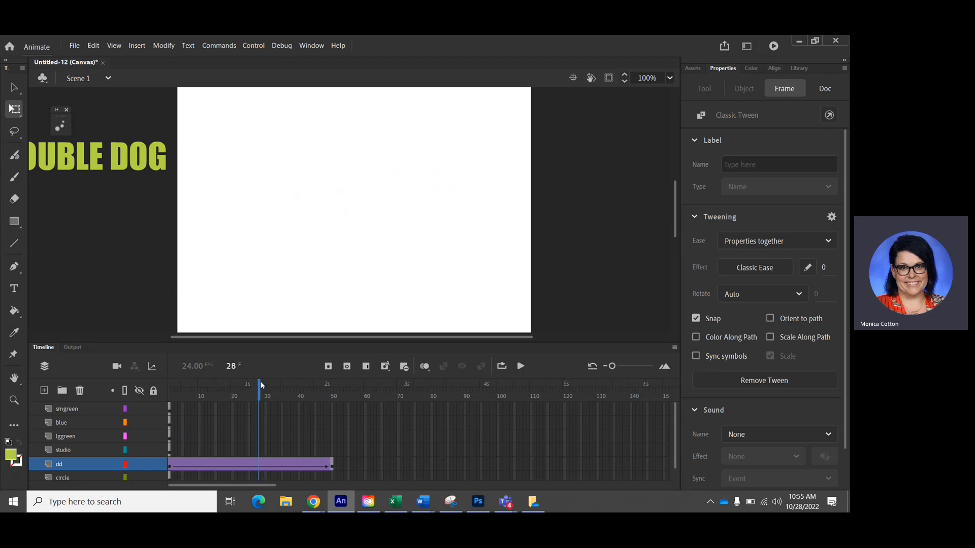
At frame 50, move the DOUBLE DOG text horizontally onto the upper middle of the stage, and play the animation from frame 1
drag(264, 383, 184, 432)
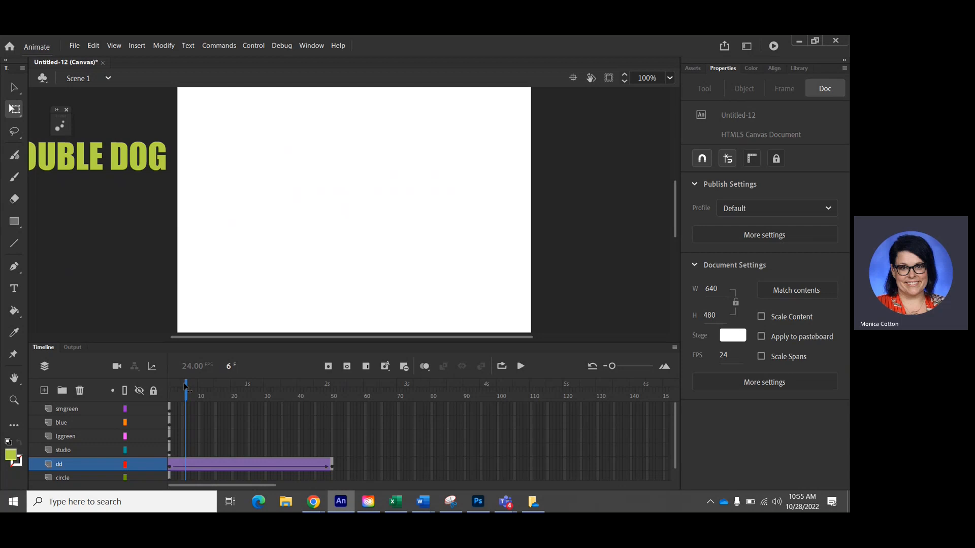
drag(186, 388, 170, 388)
click(172, 464)
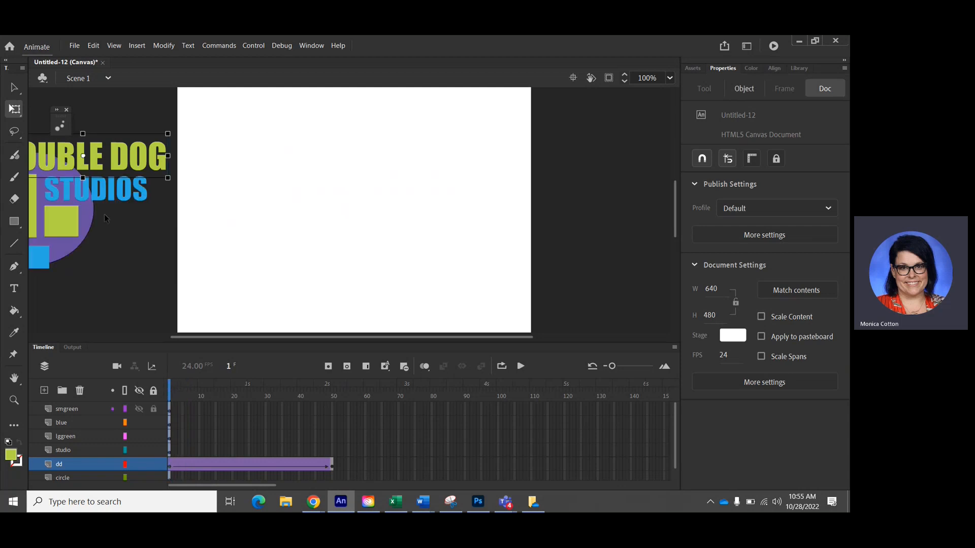
drag(167, 391, 334, 414)
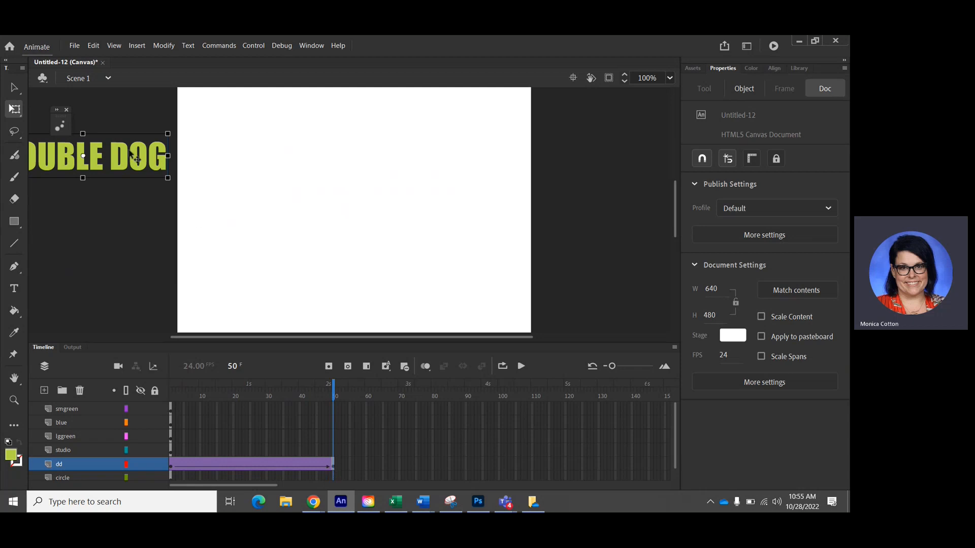
click(15, 88)
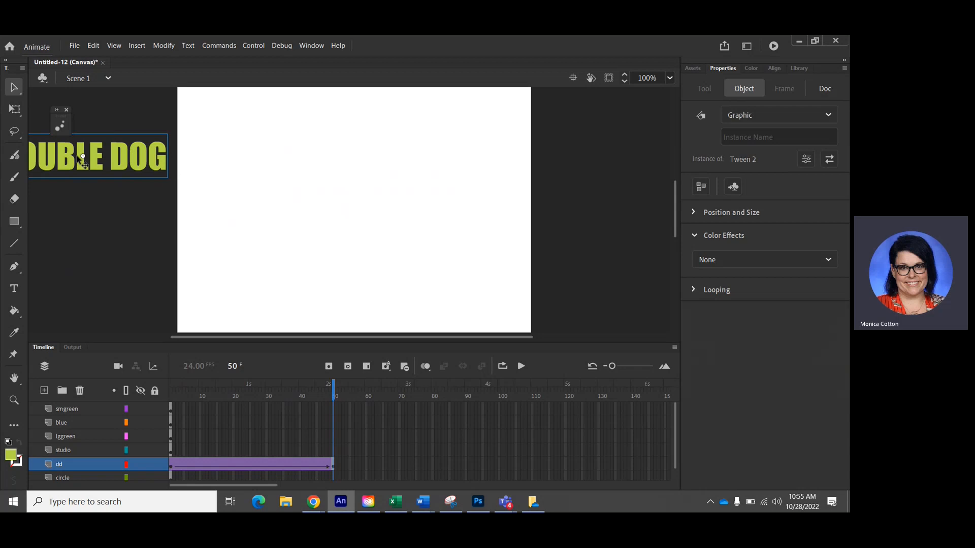
drag(83, 162, 363, 161)
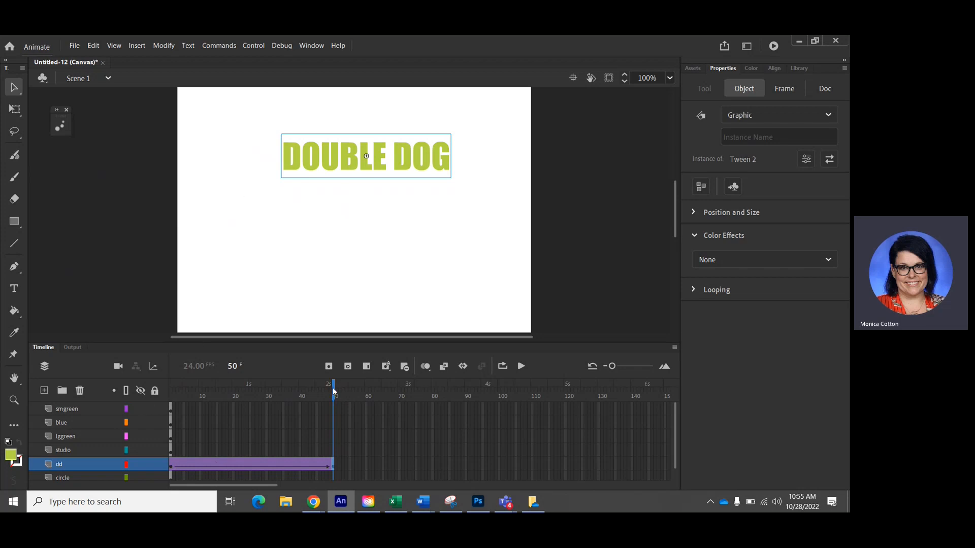
drag(333, 389, 172, 401)
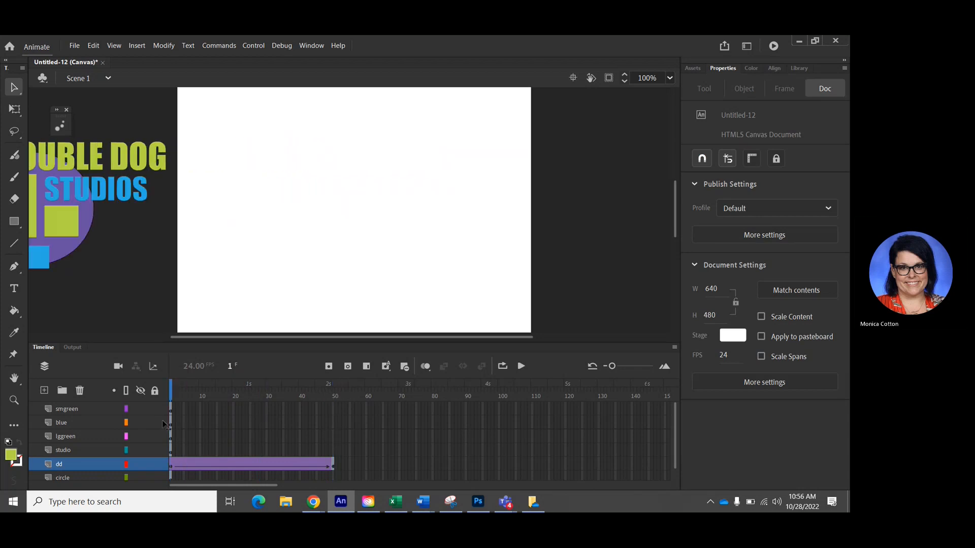
click(521, 366)
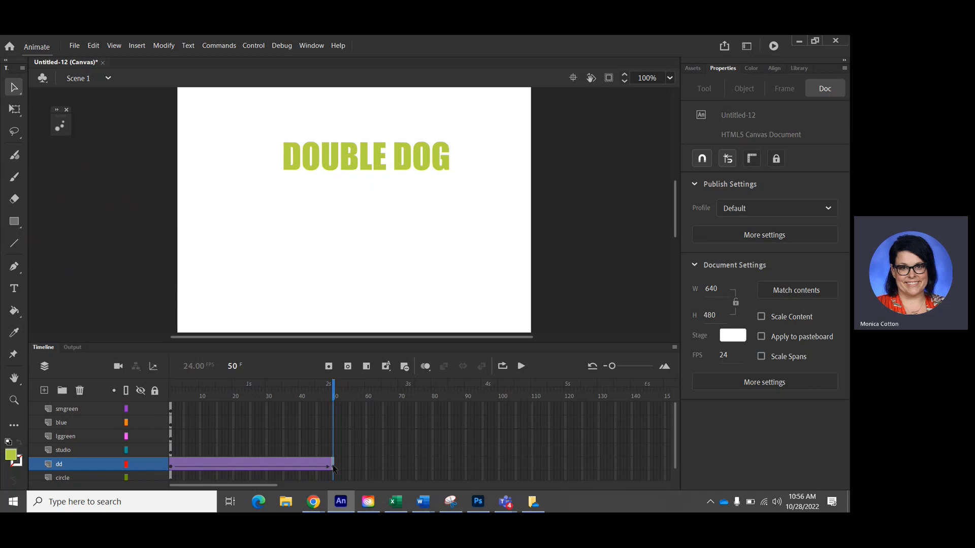
Shorten the dd layer's tween to end at frame 25, and preview the faster motion from frame 1
mouse_move(333, 460)
mouse_down()
mouse_move(372, 459)
mouse_move(251, 462)
mouse_up()
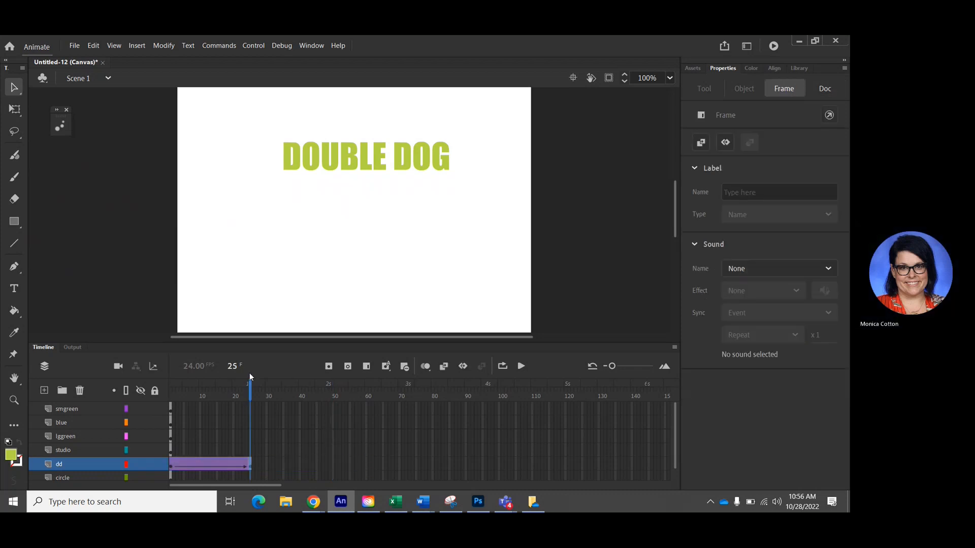
drag(251, 384, 165, 401)
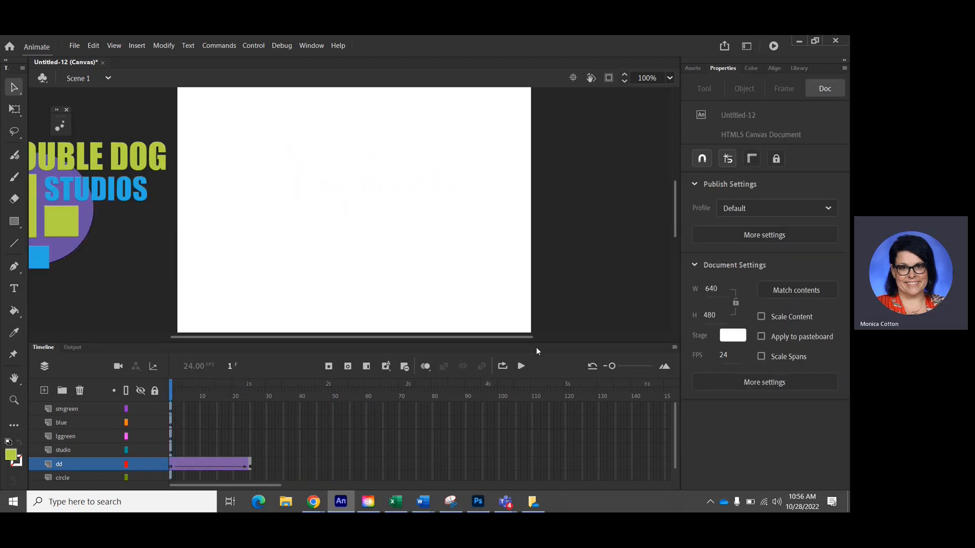
click(521, 366)
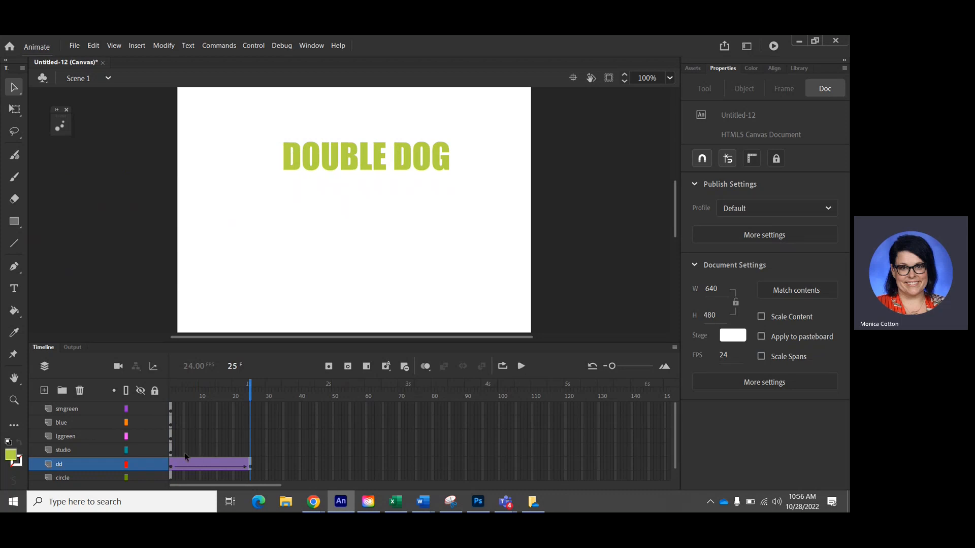
drag(250, 385, 171, 383)
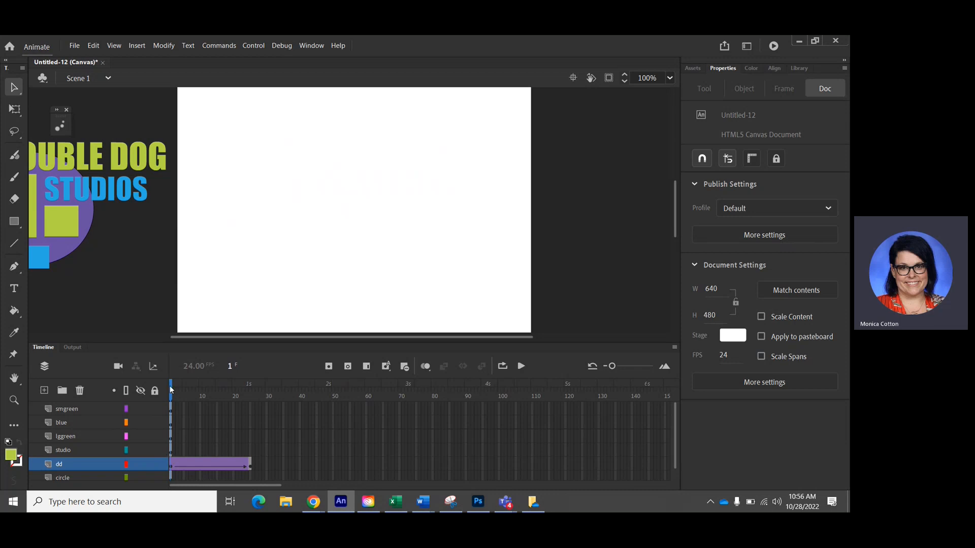
drag(172, 389, 255, 395)
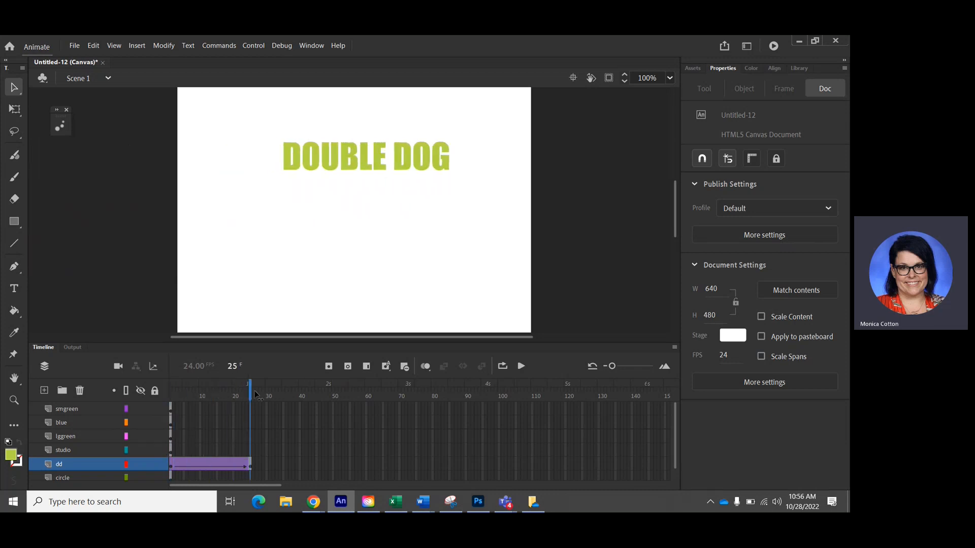
click(329, 366)
key(ctrl+z)
key(ctrl+z)
click(69, 450)
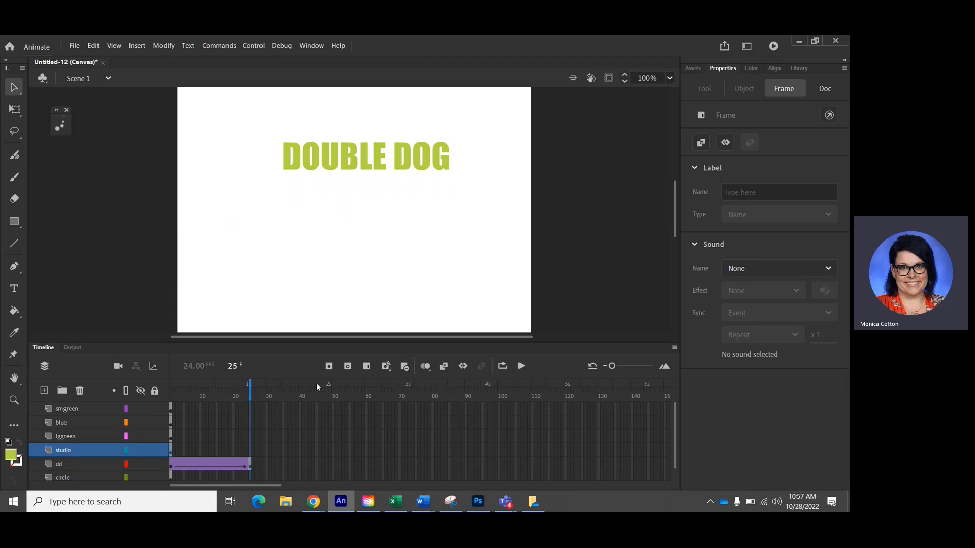
click(330, 365)
key(ctrl+z)
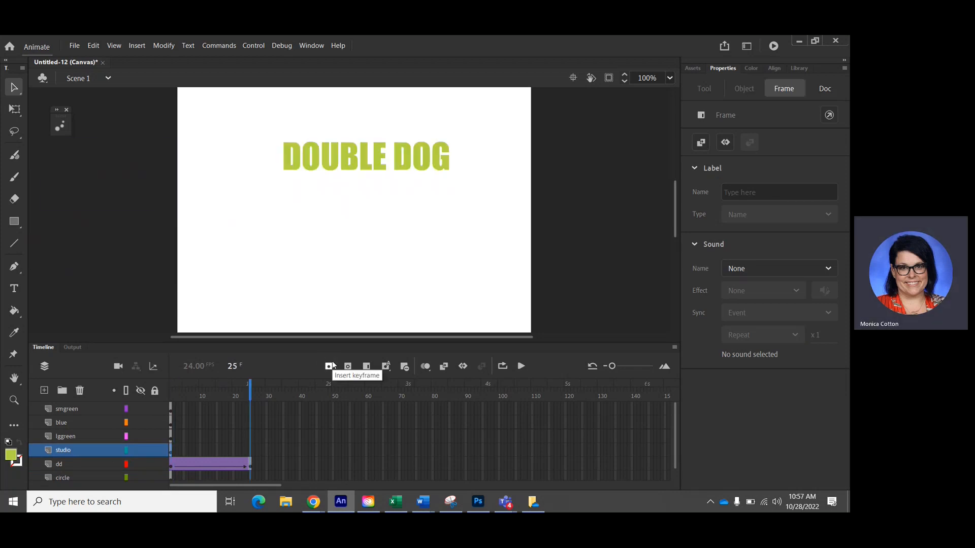
Insert a keyframe at frame 25 on the studio layer
drag(250, 388, 248, 390)
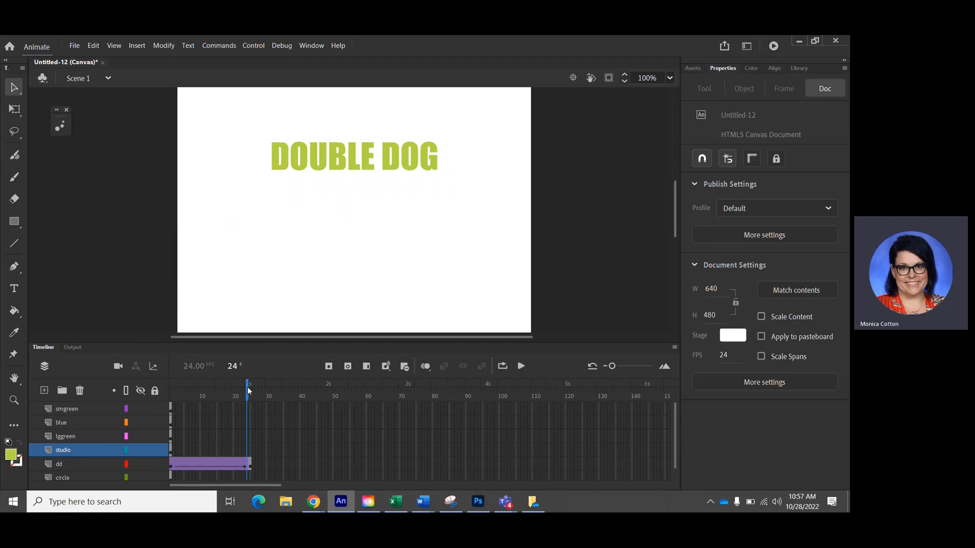
click(250, 391)
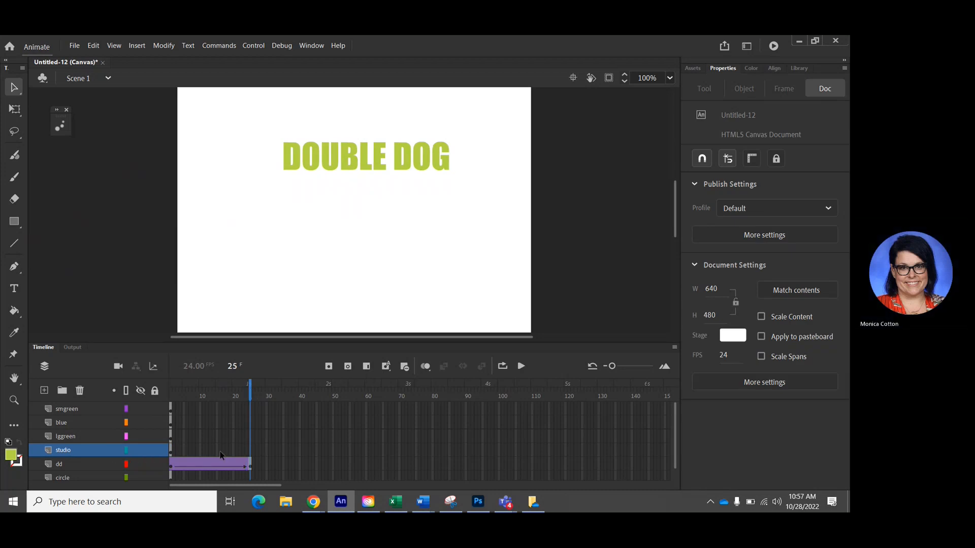
click(249, 451)
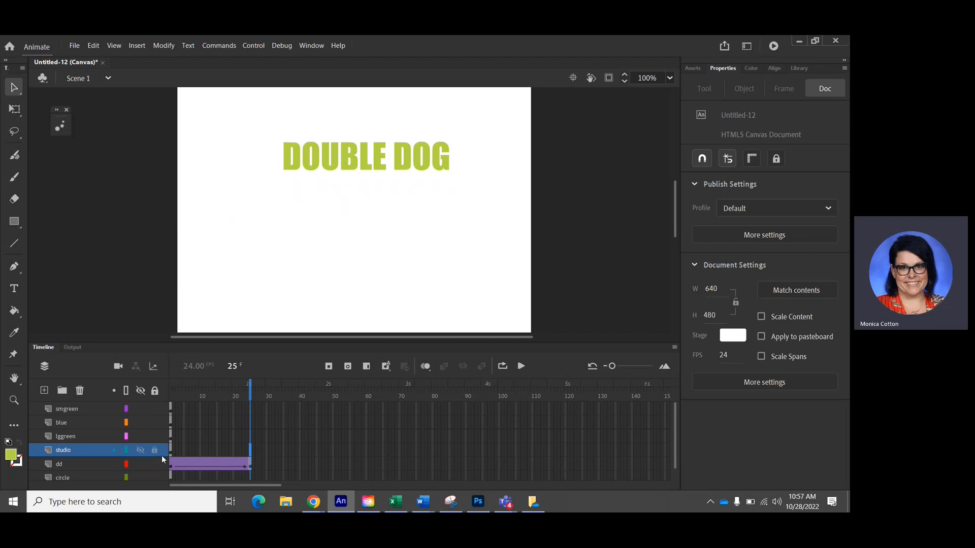
click(328, 368)
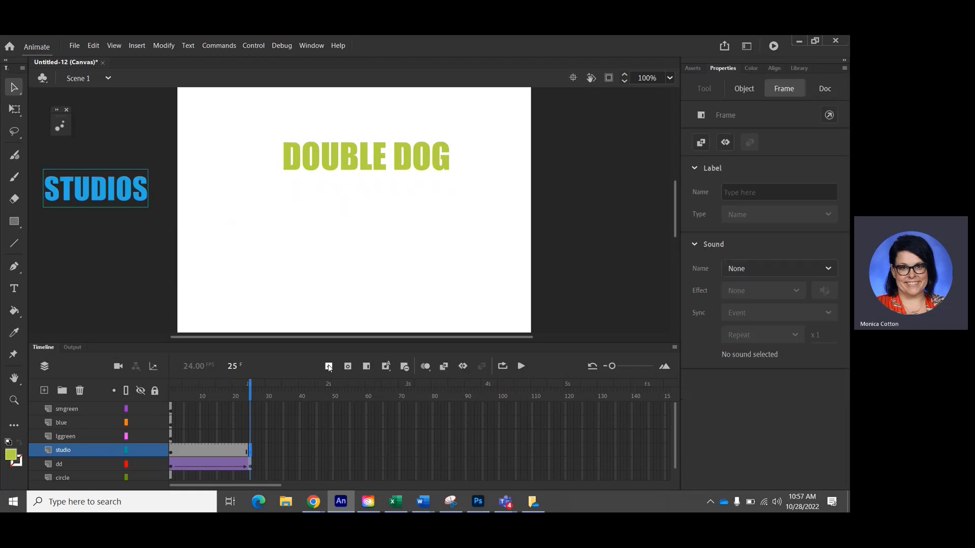
Create a classic tween between the studio layer's keyframes, converting the frame content to a symbol
right_click(202, 450)
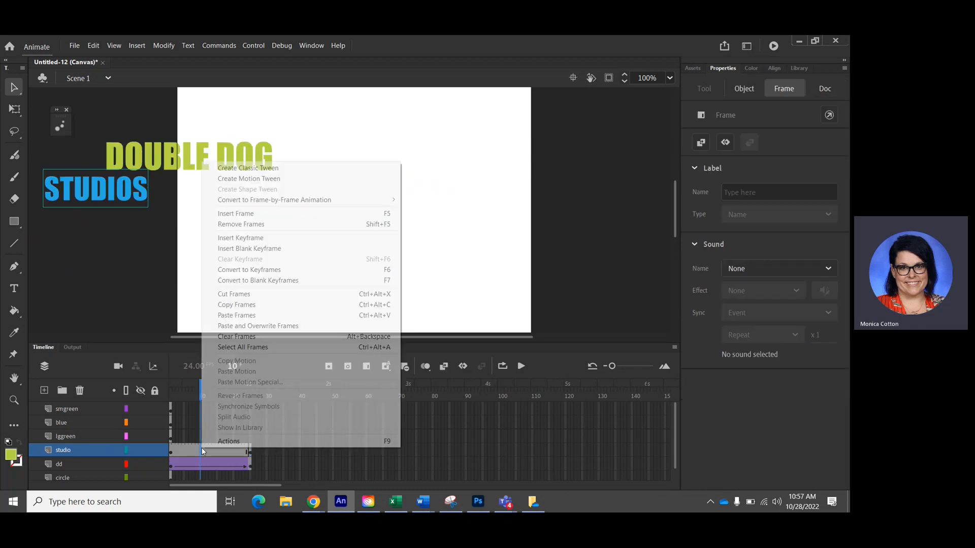
click(247, 172)
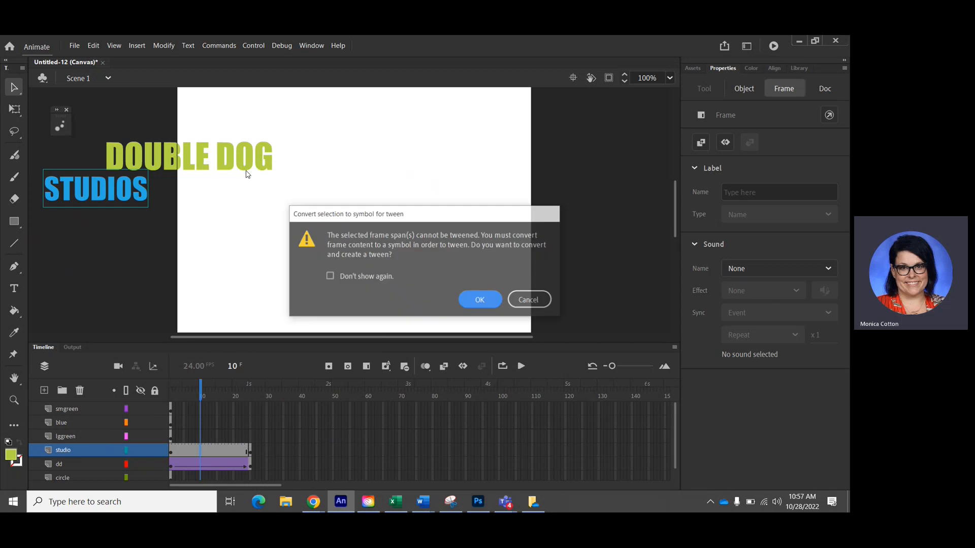
click(479, 300)
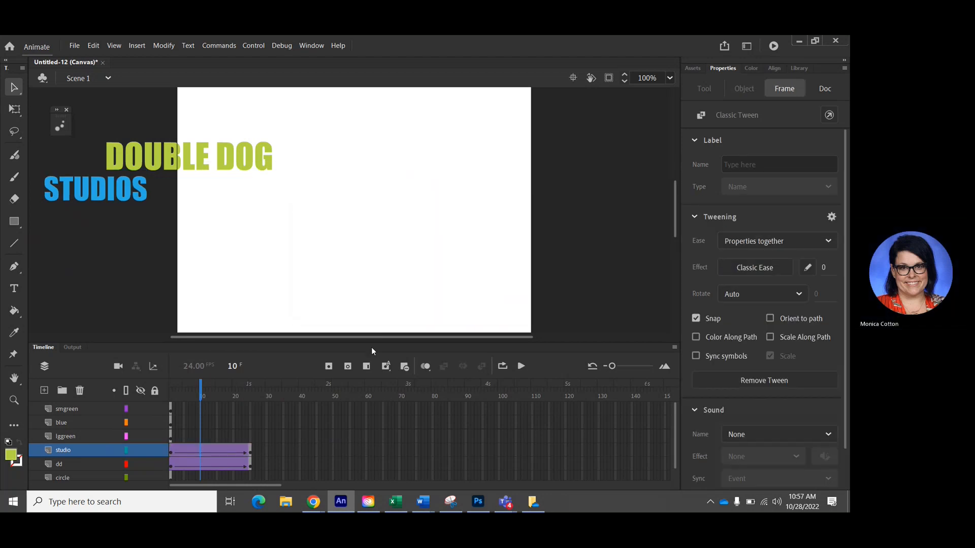
At frame 1, move the STUDIOS text across to the pasteboard on the right side of the stage
click(247, 382)
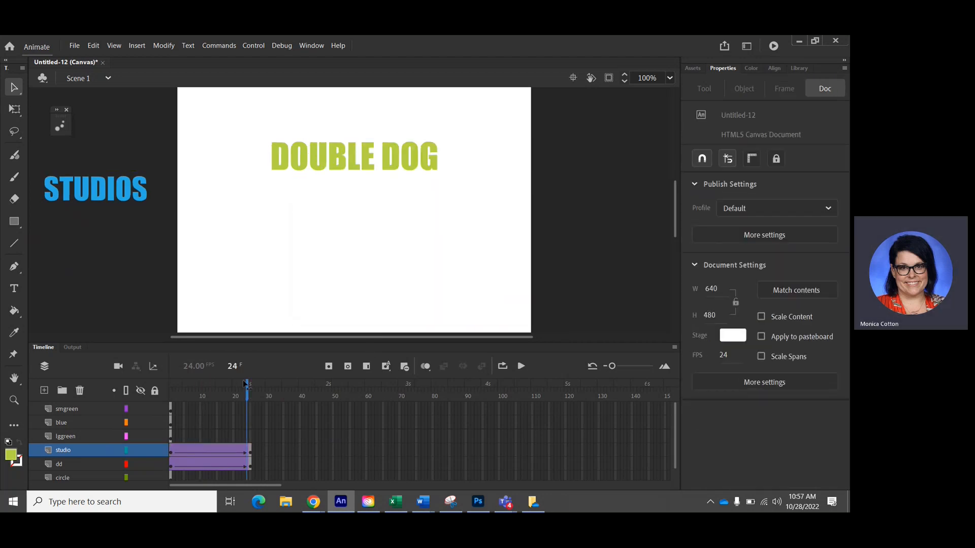
drag(246, 381, 152, 380)
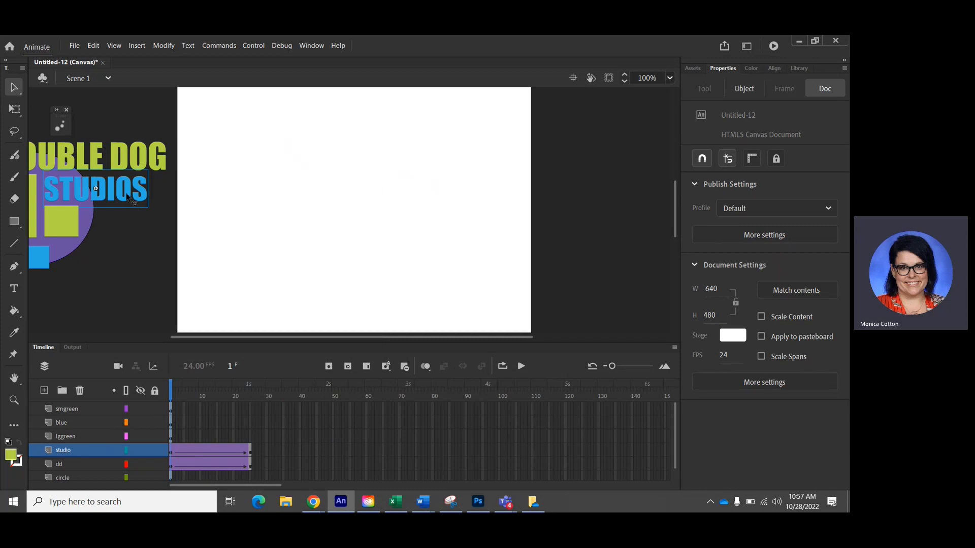
drag(129, 199, 681, 206)
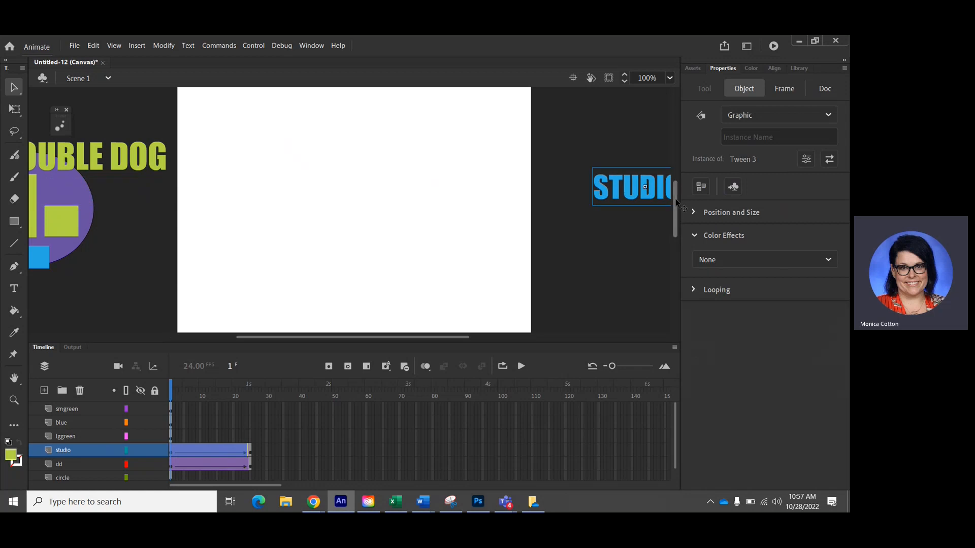
At frame 25, move the STUDIOS text onto the stage directly beneath DOUBLE DOG, aligned to its right end, and scrub through the motion
click(171, 450)
drag(172, 393, 249, 418)
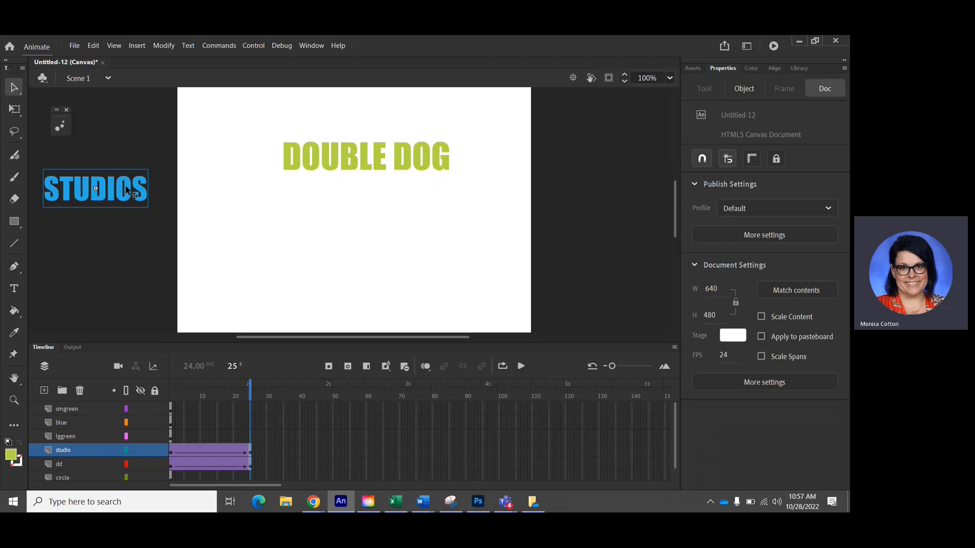
drag(124, 190, 424, 196)
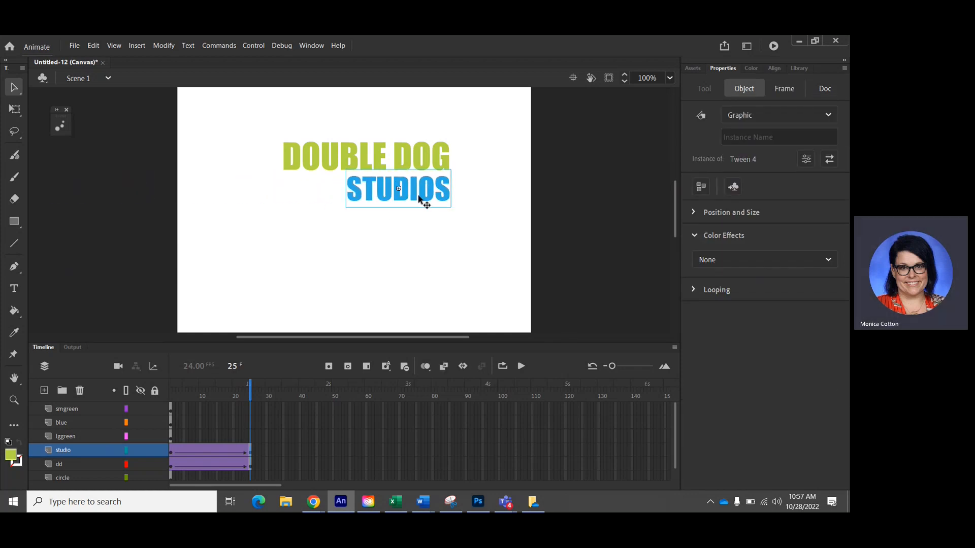
drag(250, 392, 249, 438)
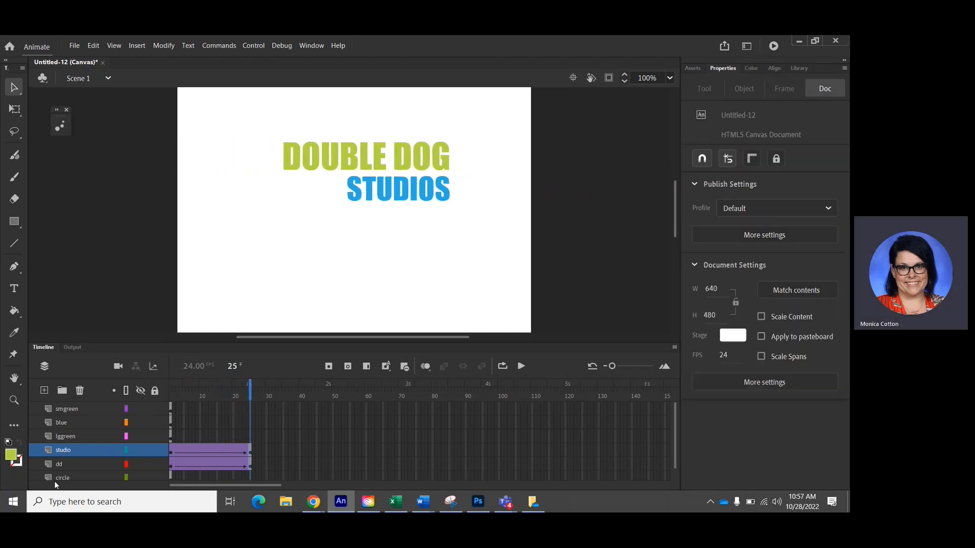
Insert a keyframe at frame 25 on the circle layer
click(89, 478)
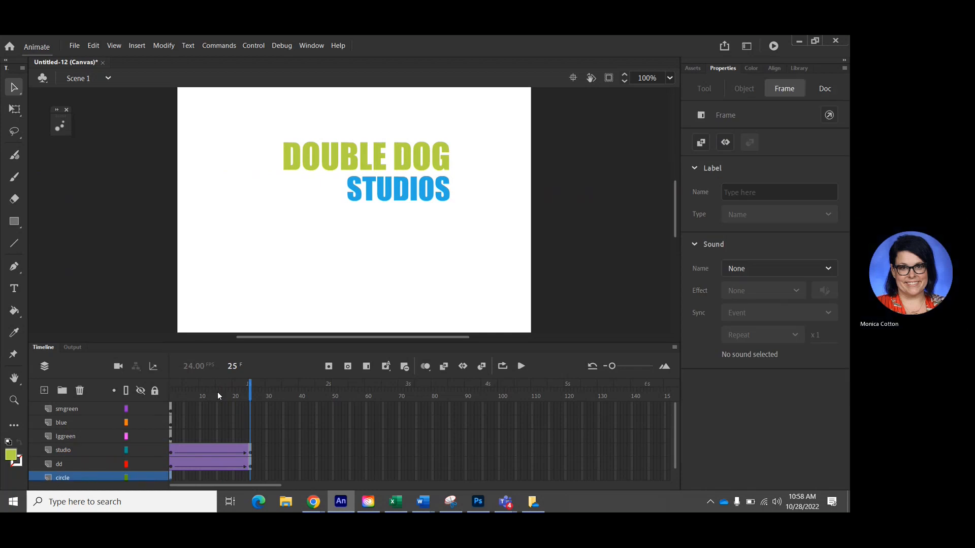
click(171, 464)
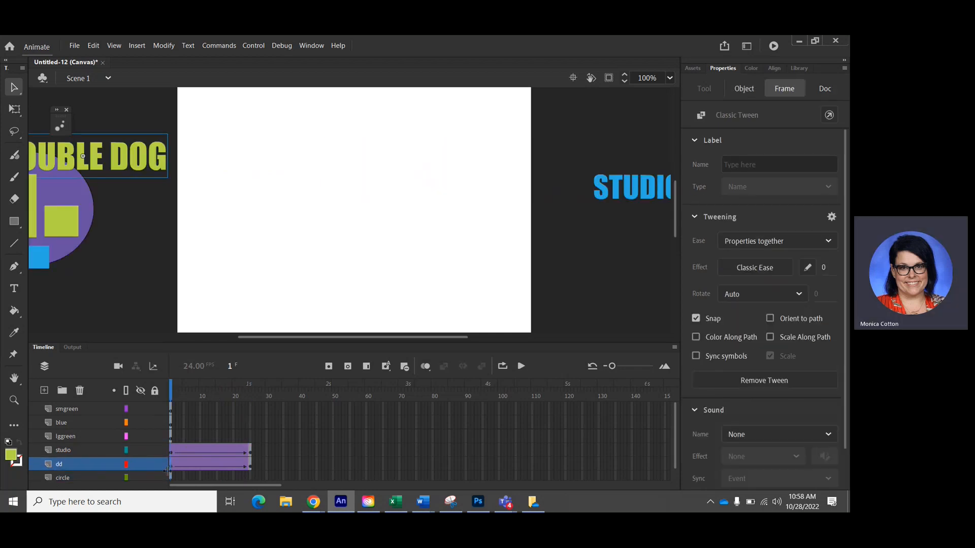
click(170, 478)
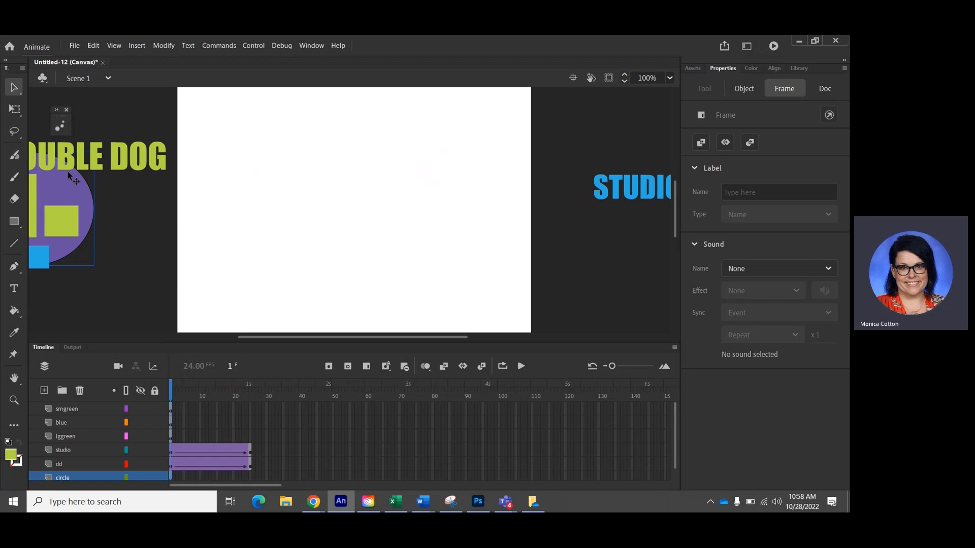
click(170, 391)
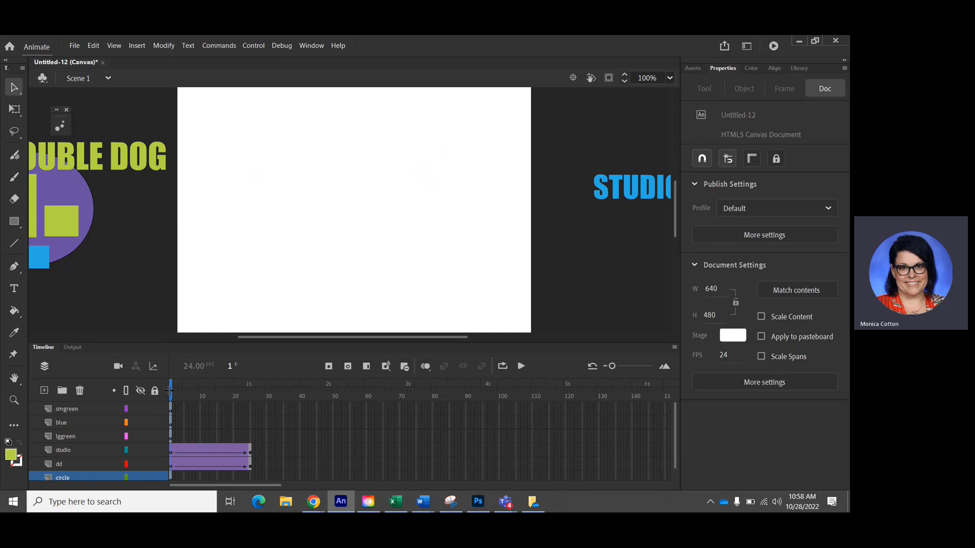
drag(169, 390, 203, 405)
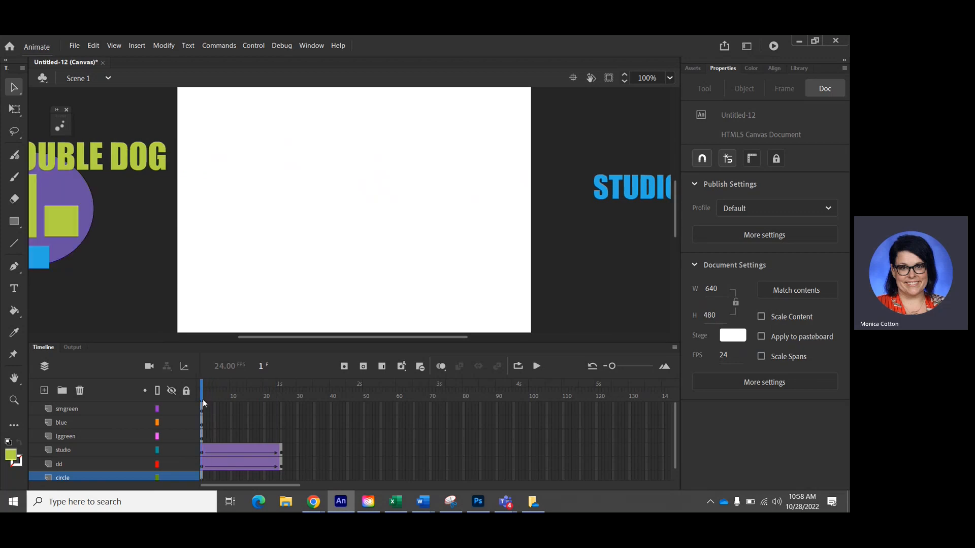
click(279, 482)
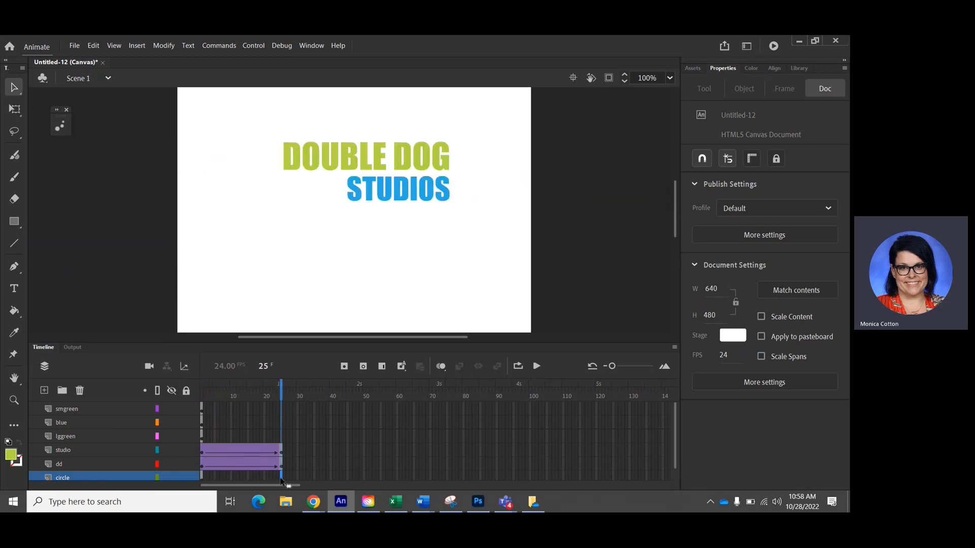
click(345, 367)
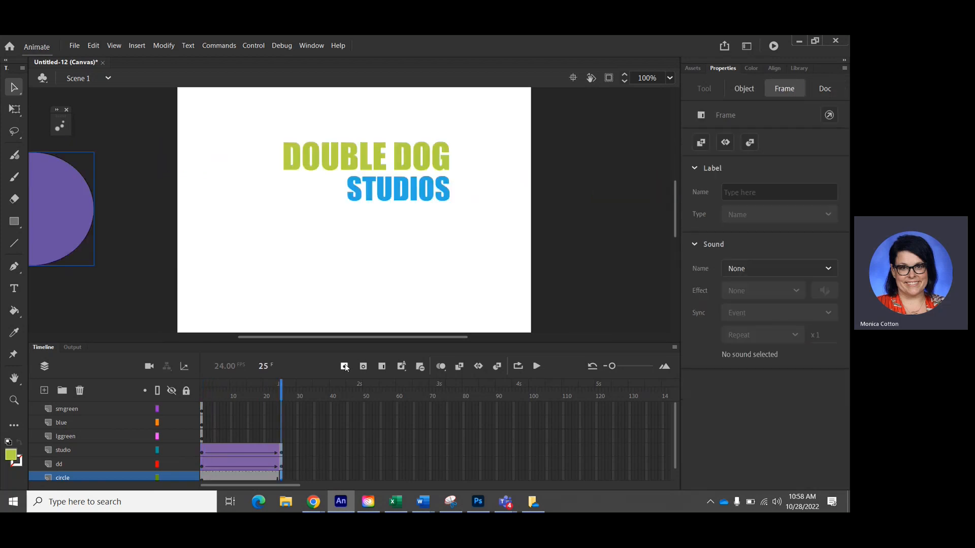
Create a classic tween between the circle layer's keyframes, converting the frame content to a symbol
right_click(246, 478)
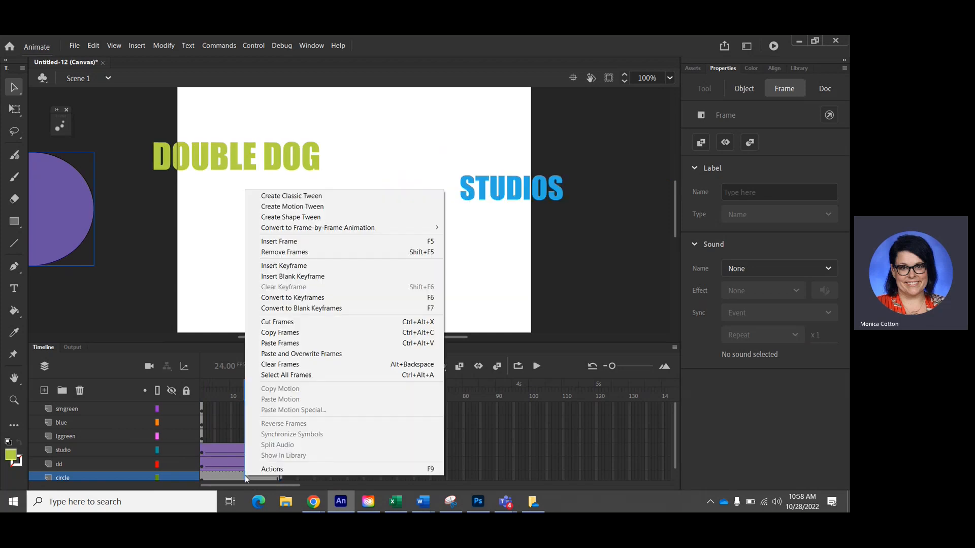
click(276, 197)
click(481, 300)
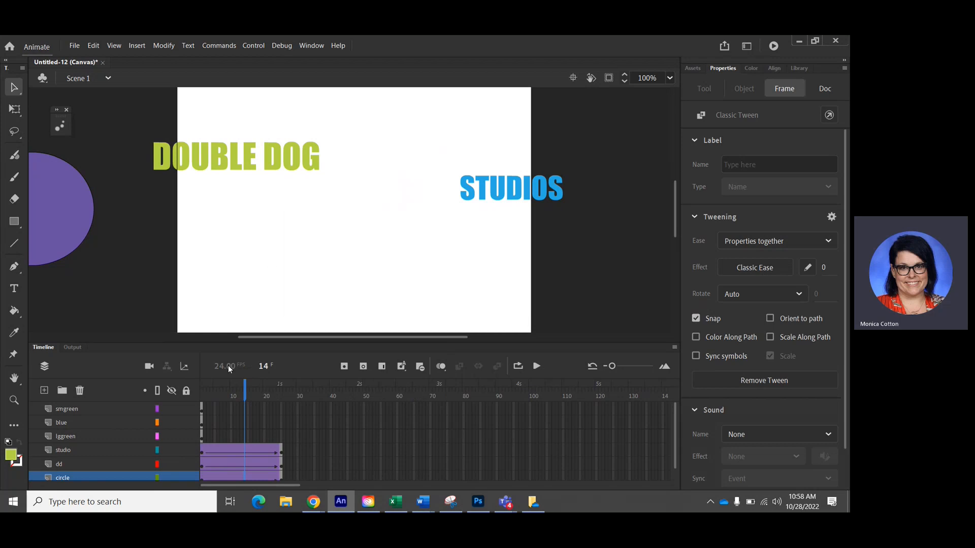
At frame 25, move the purple circle onto the stage behind the left part of the logo text, and scrub through the motion
drag(246, 395, 283, 395)
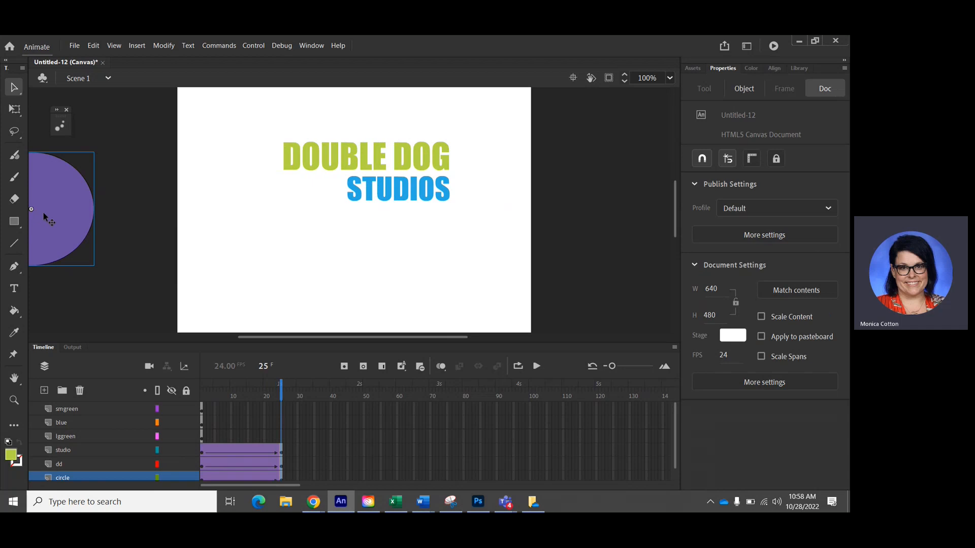
drag(43, 213, 351, 201)
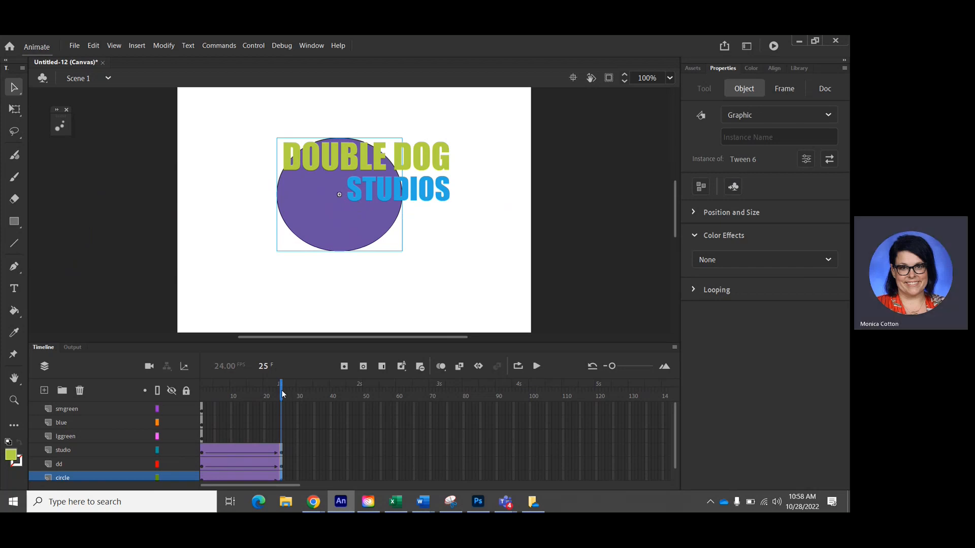
click(212, 393)
drag(213, 394, 288, 432)
click(328, 261)
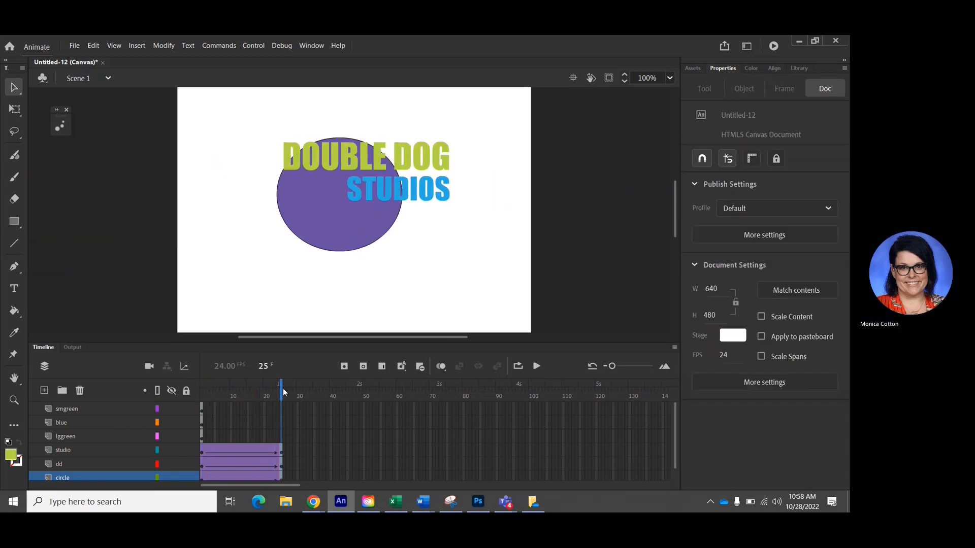
At frame 1, shrink the purple circle around its center to a fraction of its size with Free Transform, and play the animation
click(207, 412)
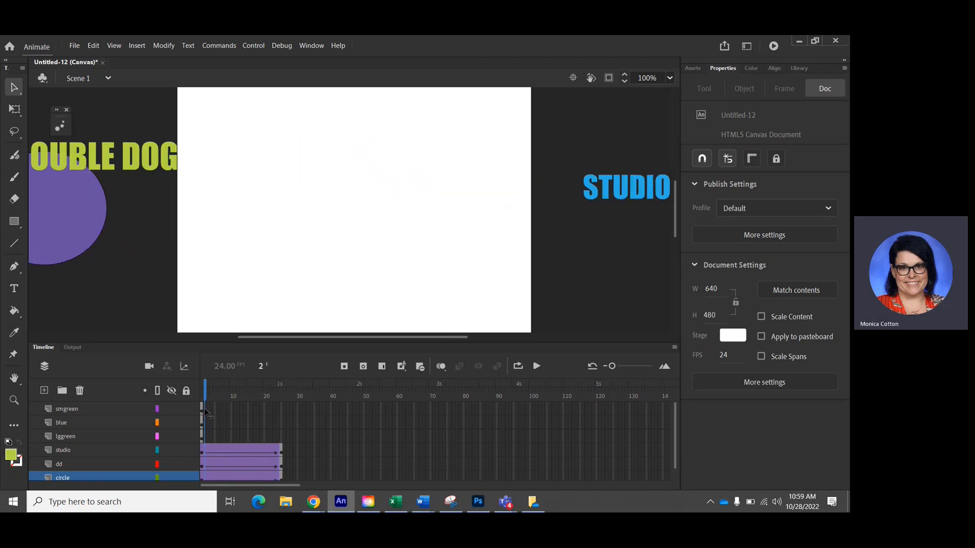
click(202, 411)
click(69, 189)
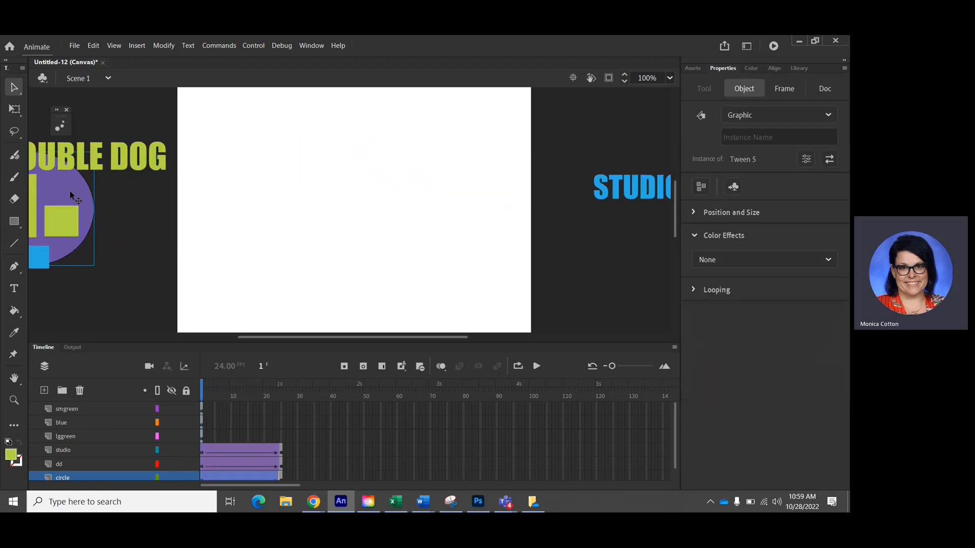
click(17, 112)
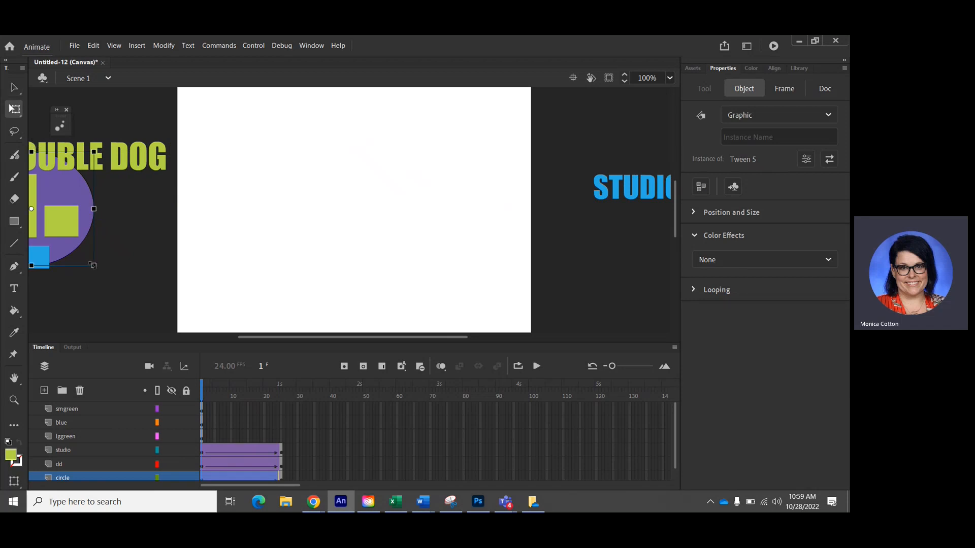
key(ctrl+minus)
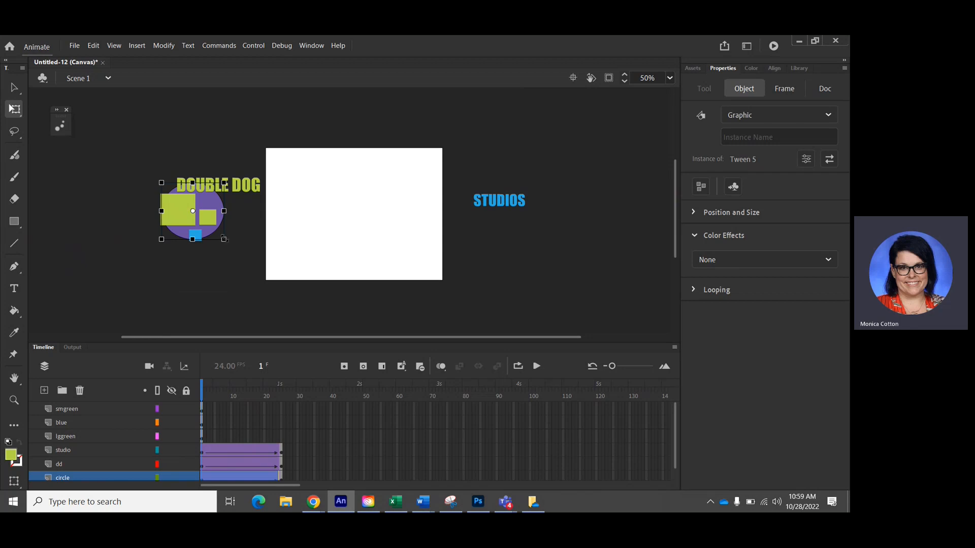
drag(224, 239, 200, 216)
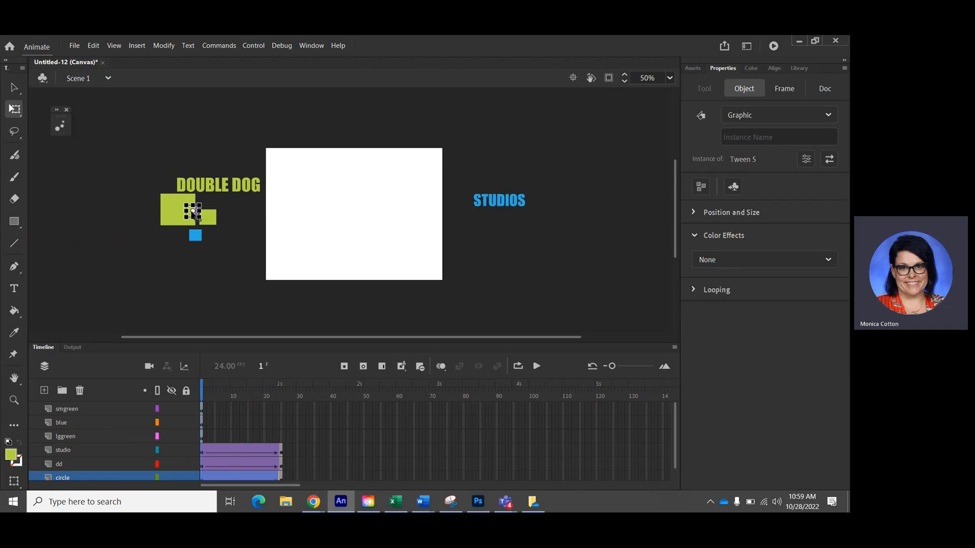
click(537, 366)
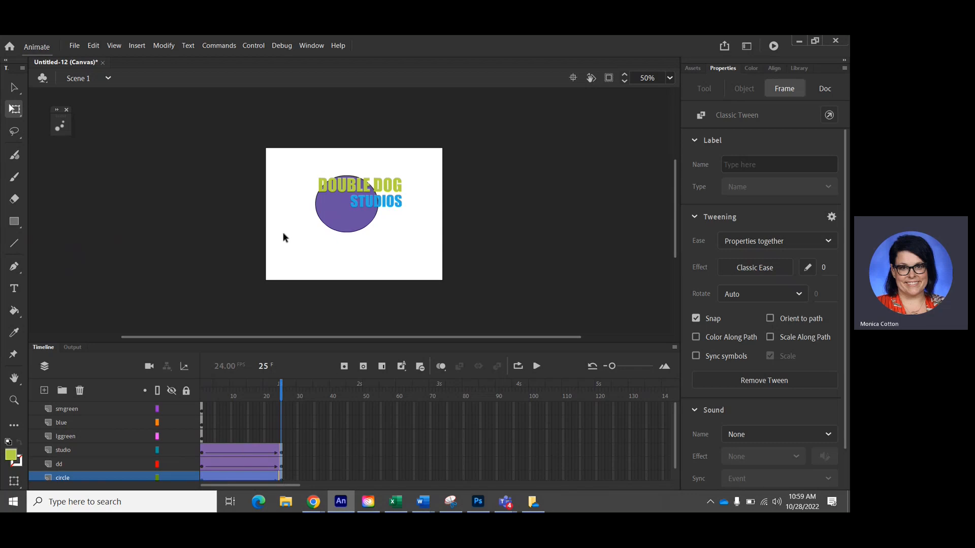
Insert a keyframe at frame 15 on the circle layer, within its existing tween
click(355, 228)
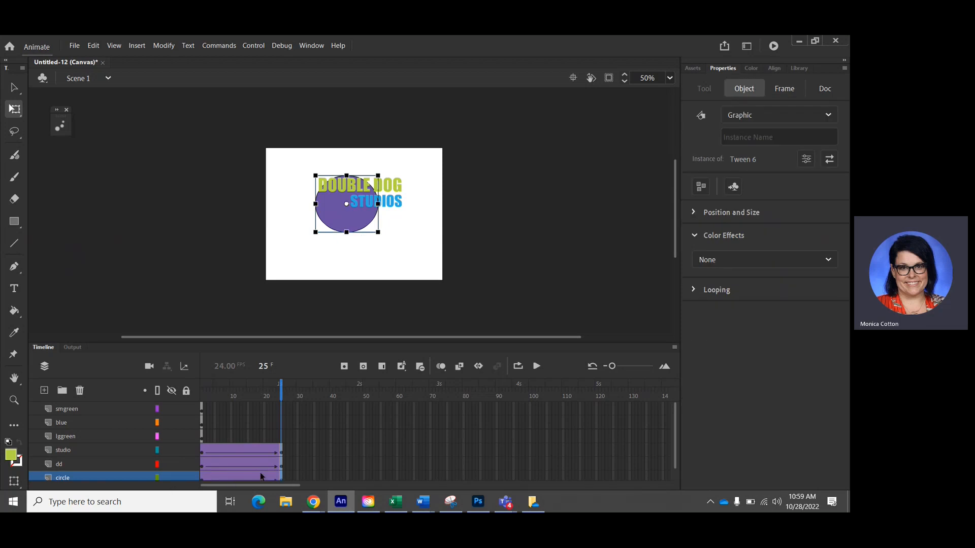
click(279, 388)
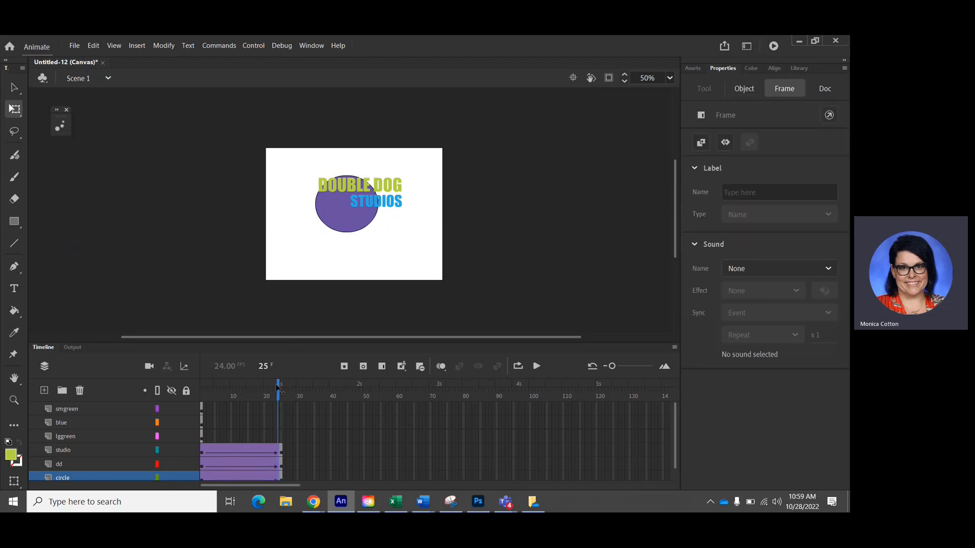
drag(279, 389, 249, 397)
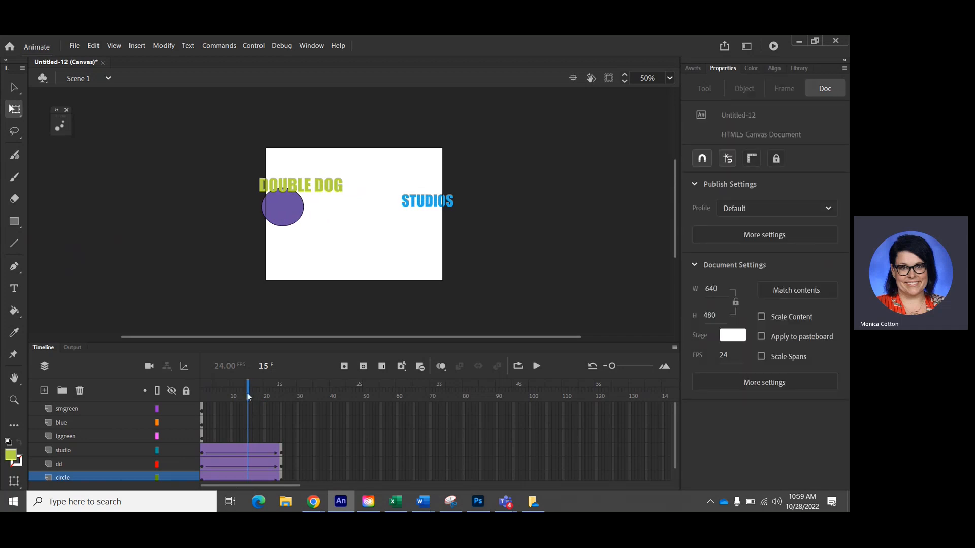
click(248, 478)
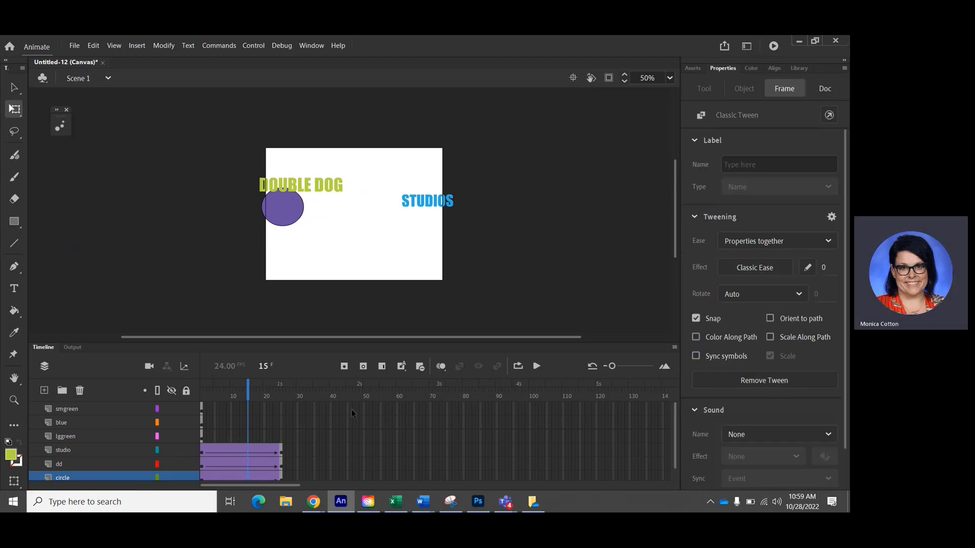
click(344, 368)
Apply an Alpha color effect of 0% to the circle at frame 15, and play the animation from frame 1
click(736, 89)
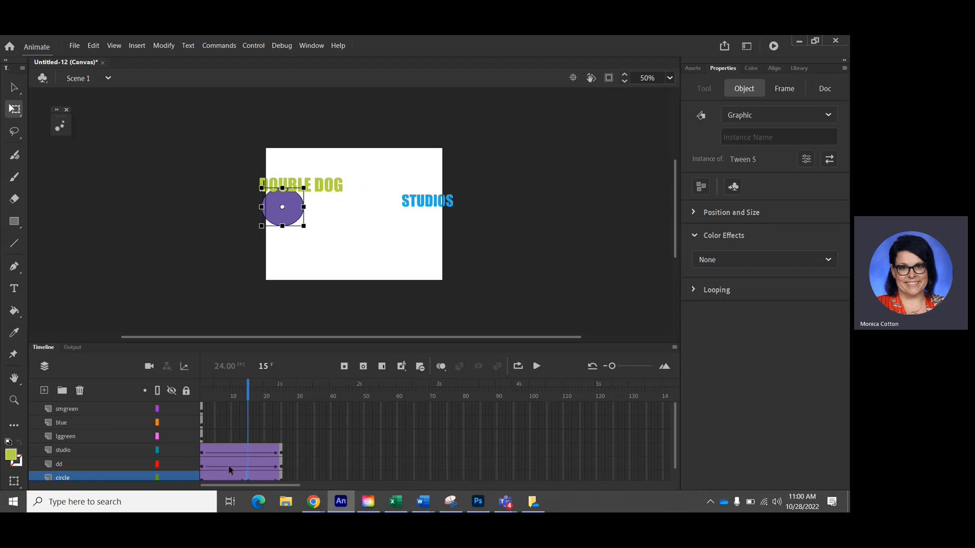
scroll(248, 475, down, 1)
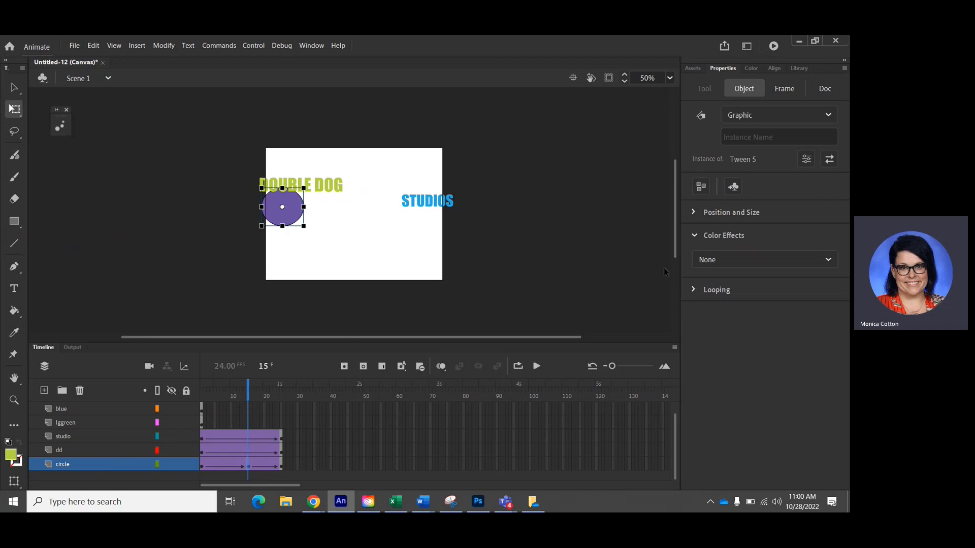
click(743, 261)
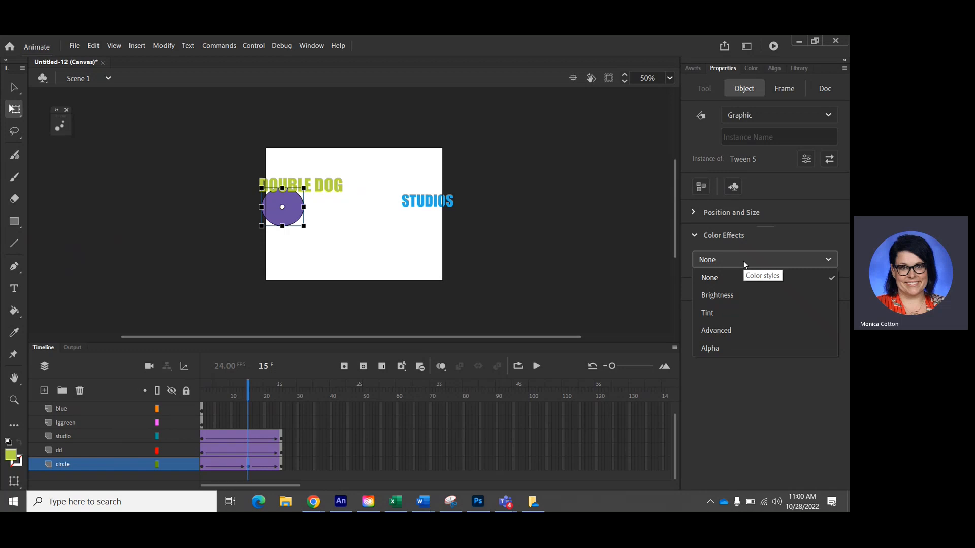
click(736, 347)
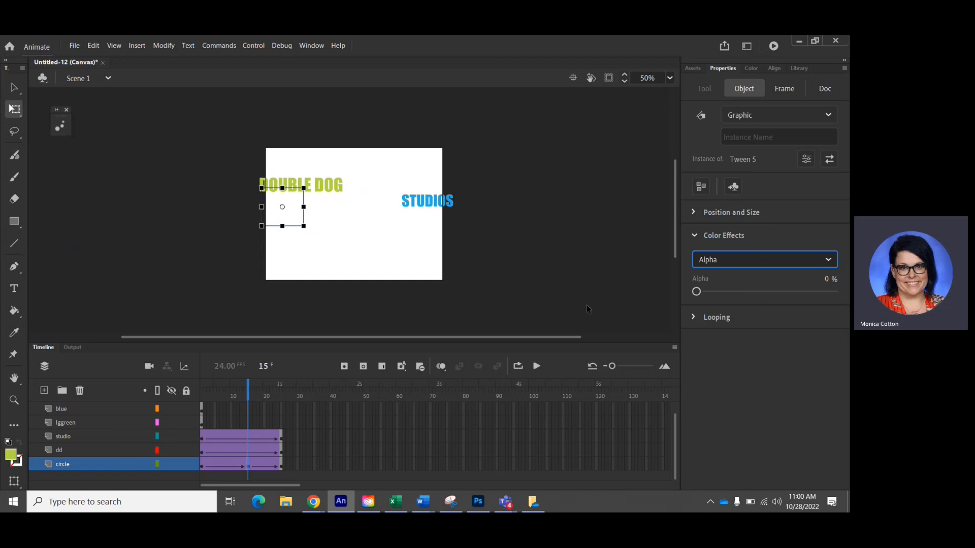
drag(697, 292, 680, 312)
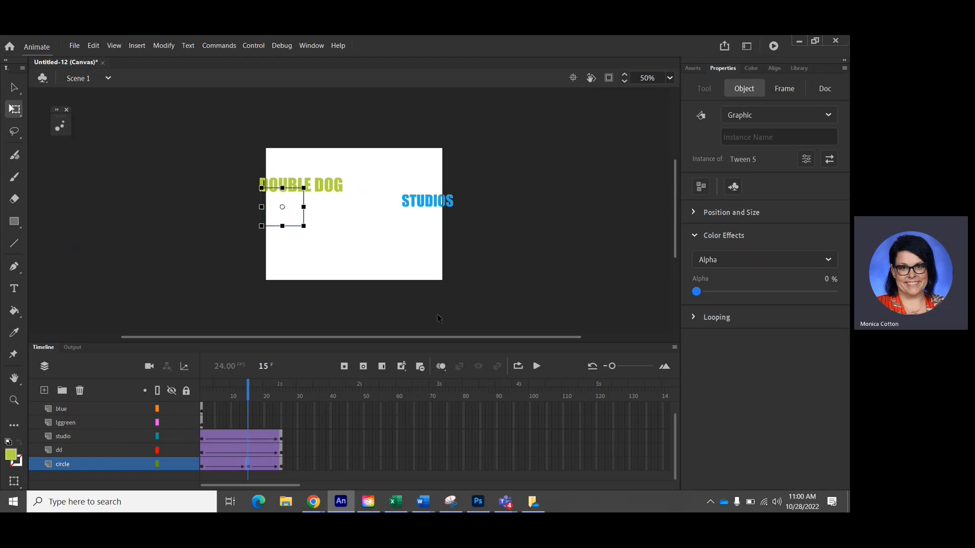
drag(249, 388, 202, 388)
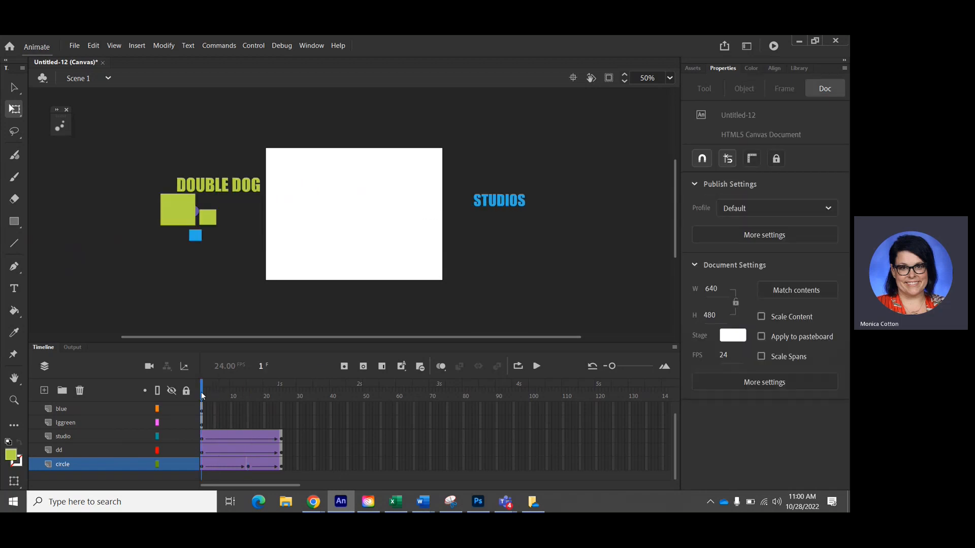
click(538, 366)
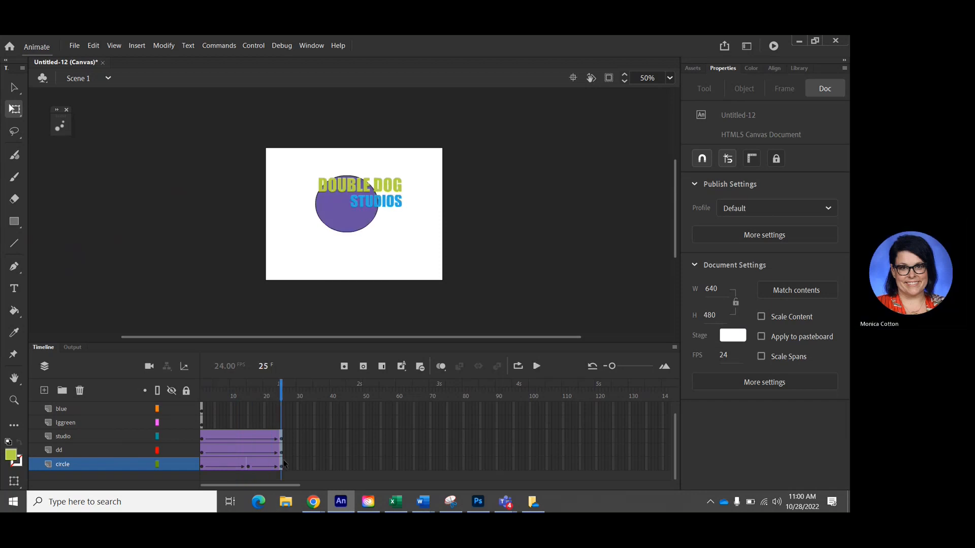
Insert a keyframe at frame 37 on the circle layer and create a classic tween from frame 25 to it
click(320, 466)
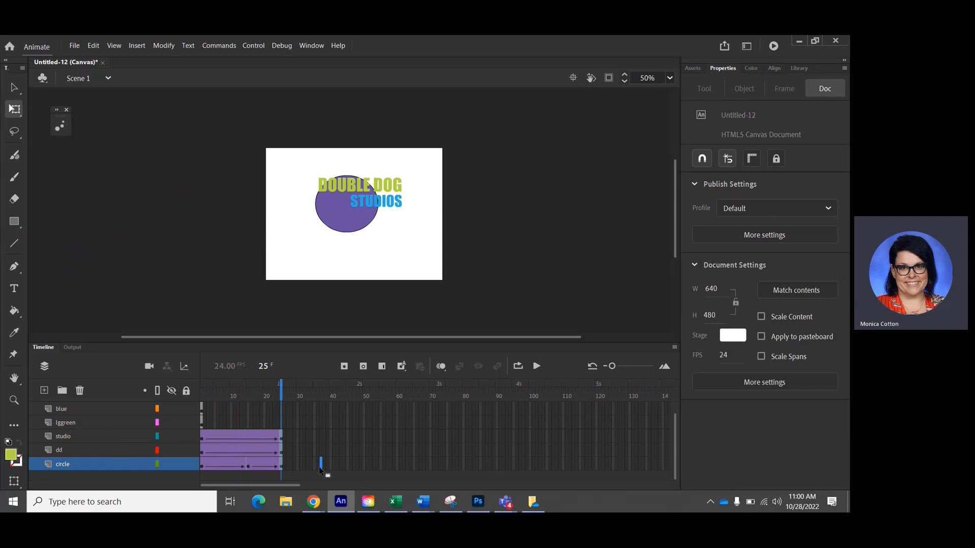
click(346, 367)
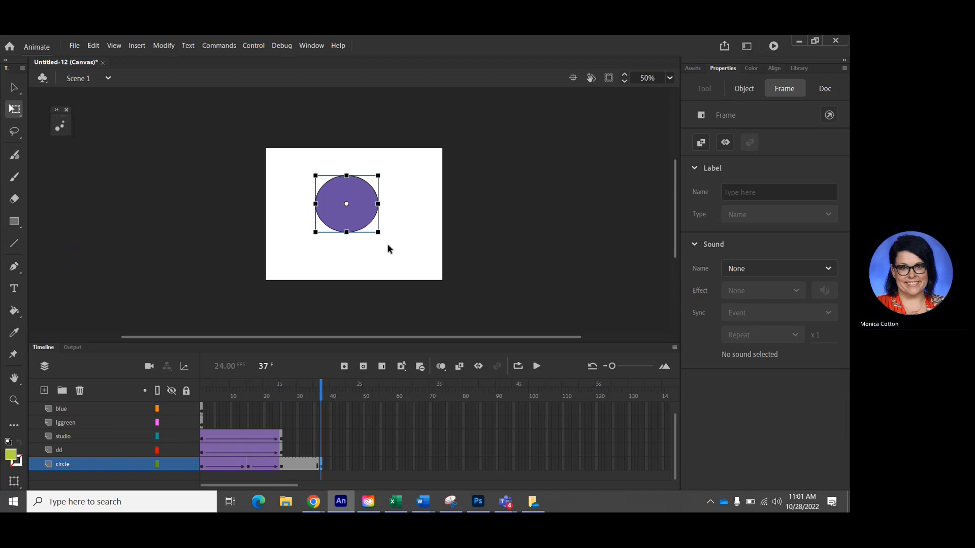
right_click(302, 467)
click(360, 184)
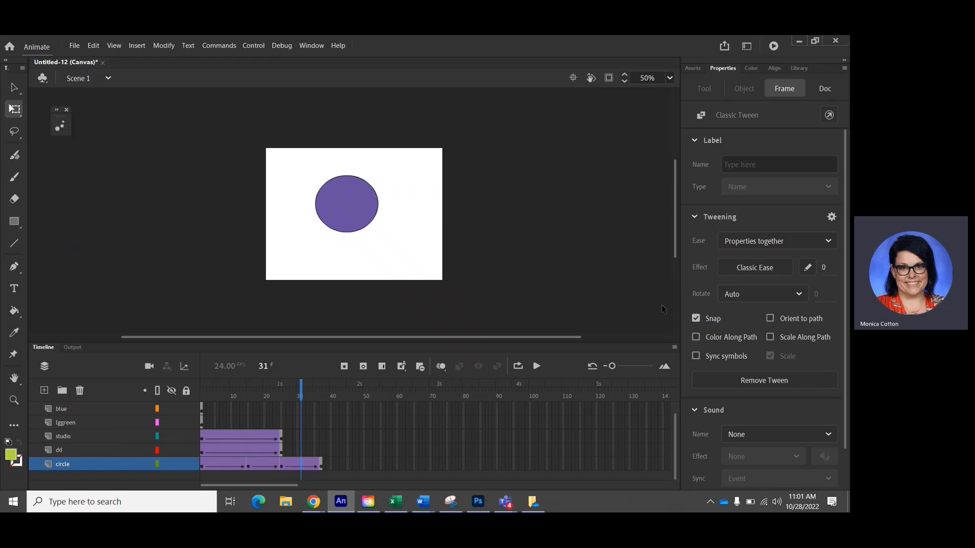
key(Escape)
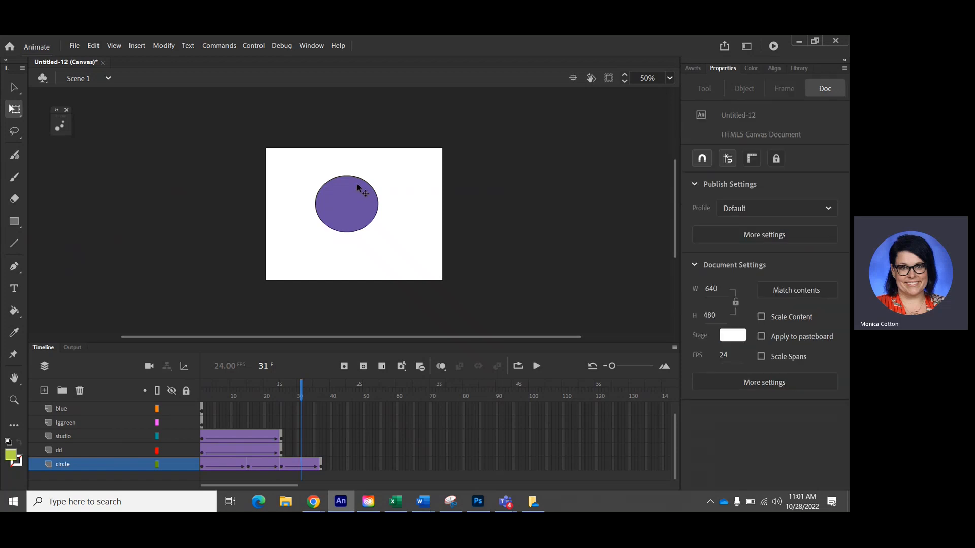
key(v)
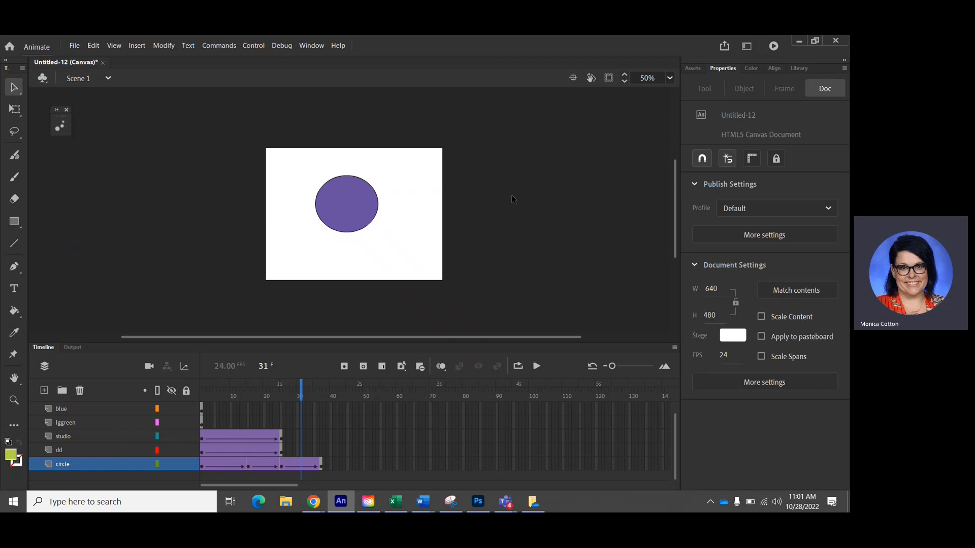
double_click(357, 224)
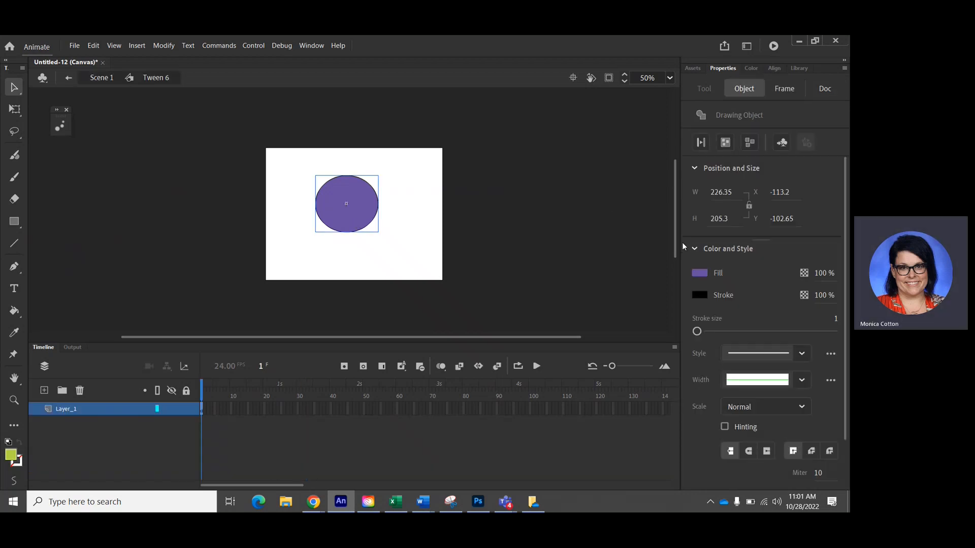
click(751, 88)
click(68, 78)
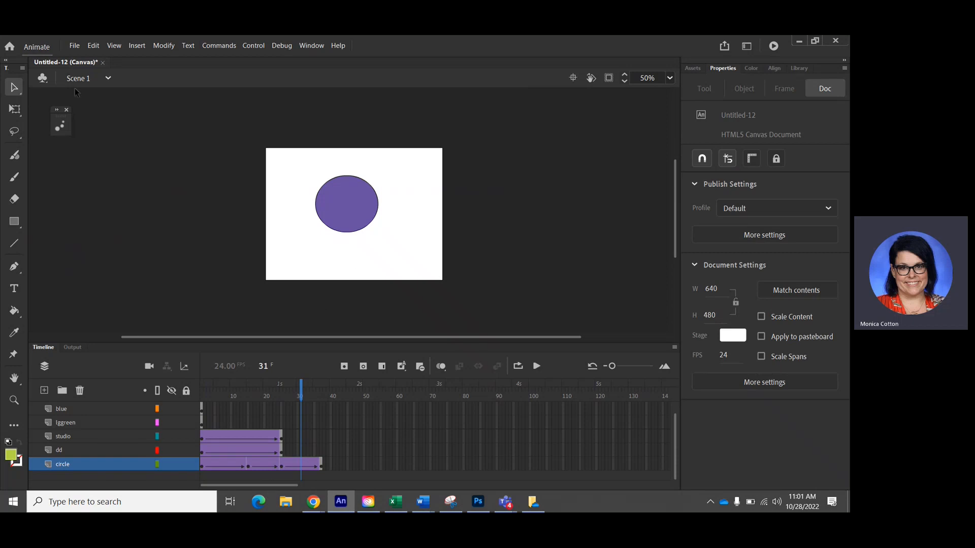
Apply an Alpha color effect of 0% to the circle at frame 37, and play the animation from frame 1
click(321, 466)
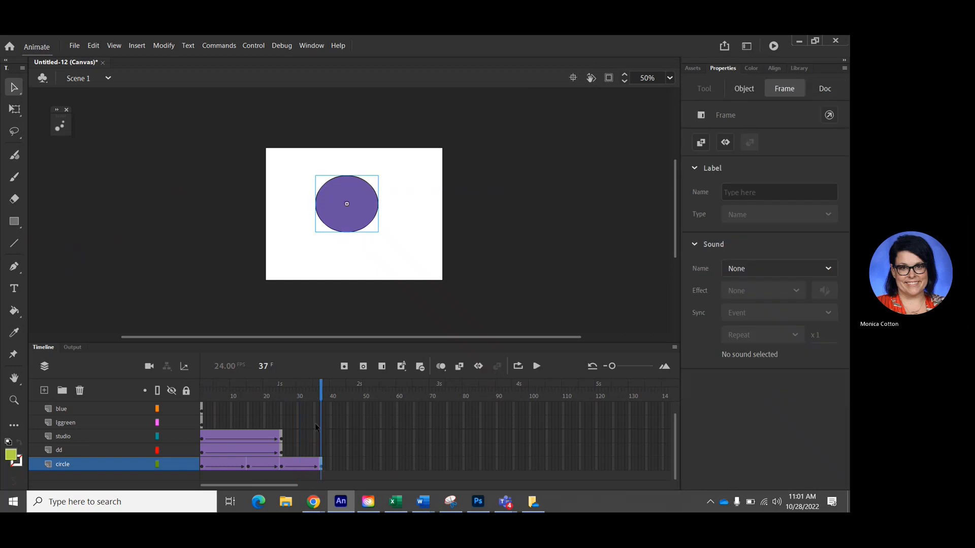
click(281, 466)
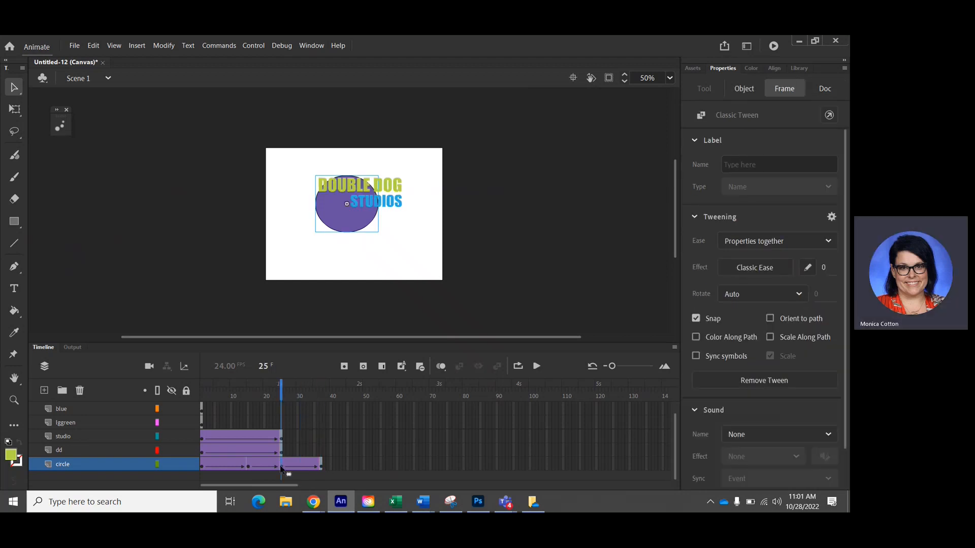
click(319, 466)
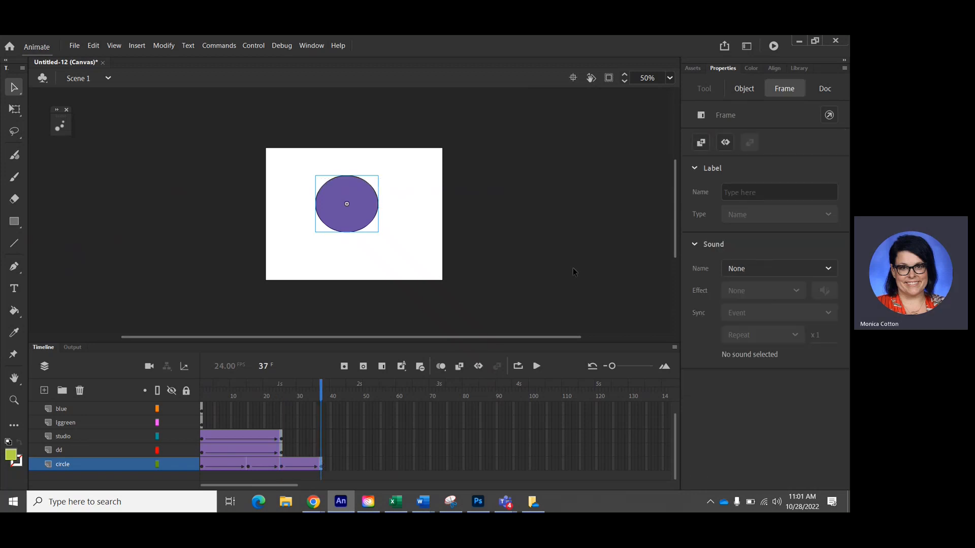
click(742, 89)
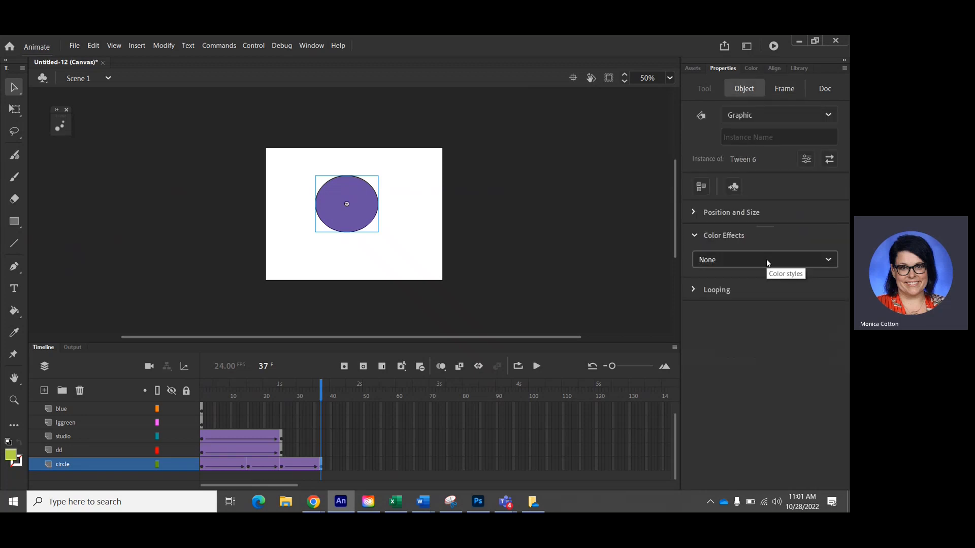
click(767, 258)
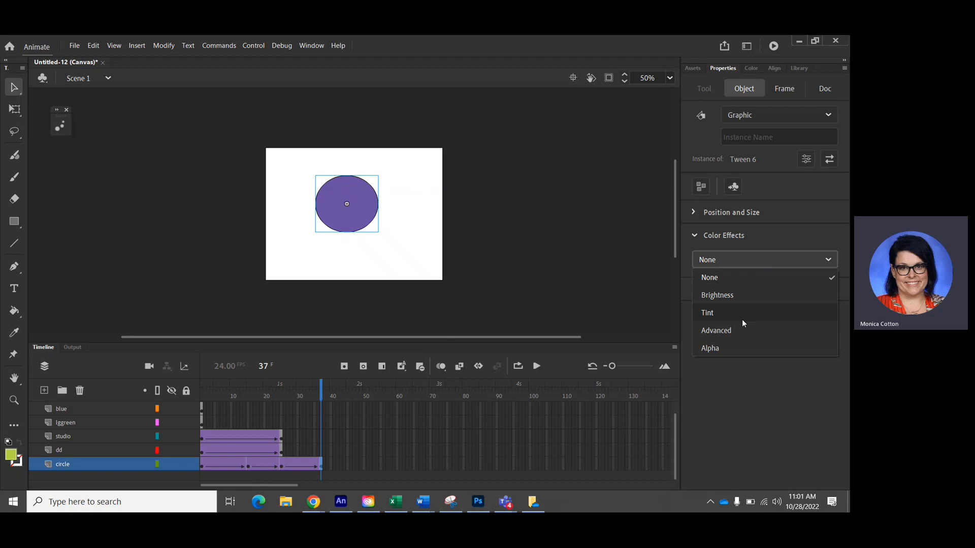
click(736, 348)
mouse_move(693, 292)
mouse_down()
mouse_move(842, 281)
mouse_move(818, 292)
mouse_move(687, 298)
mouse_up()
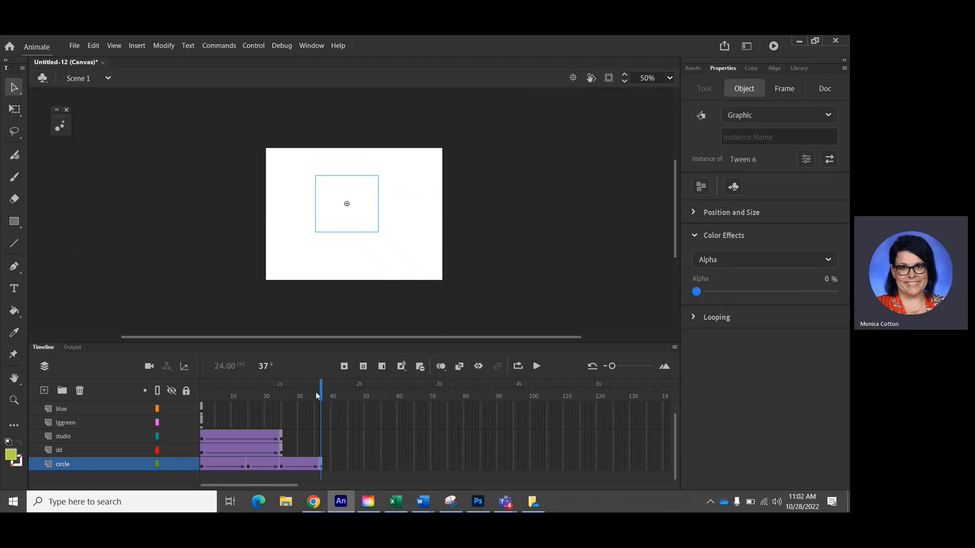
drag(319, 395, 286, 394)
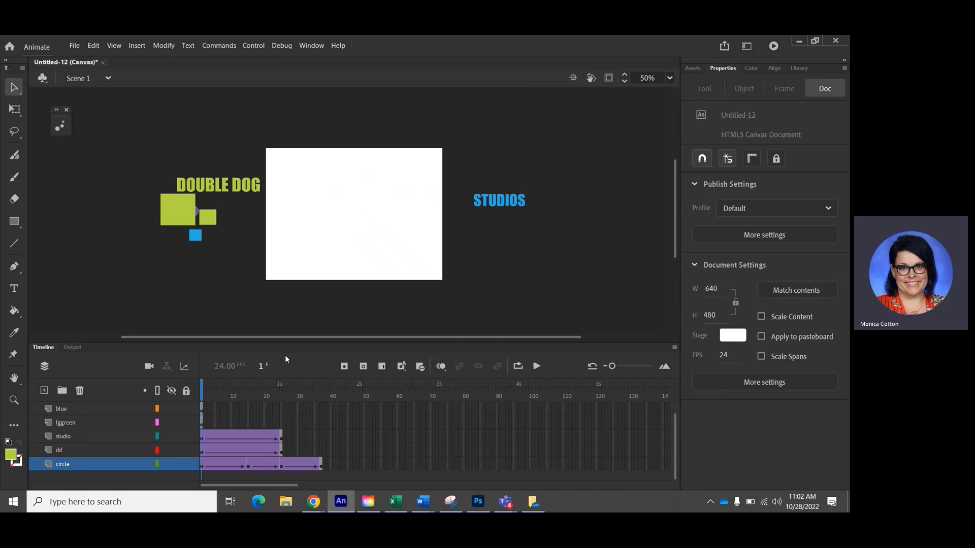
click(538, 369)
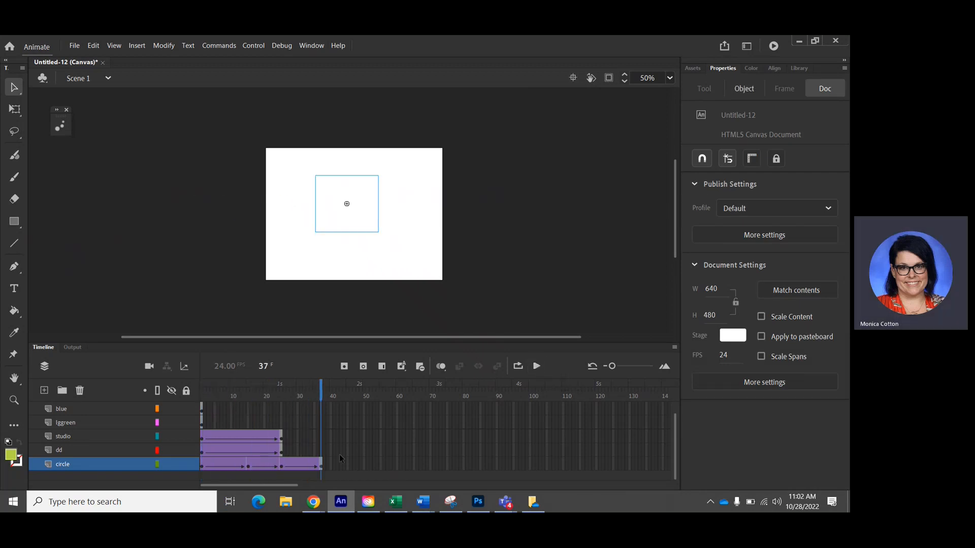
click(280, 452)
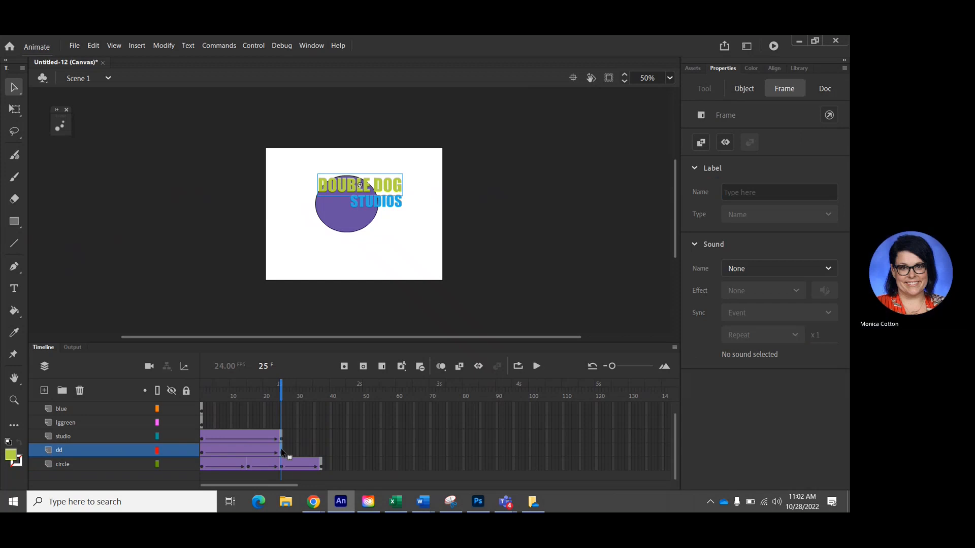
drag(283, 450, 322, 453)
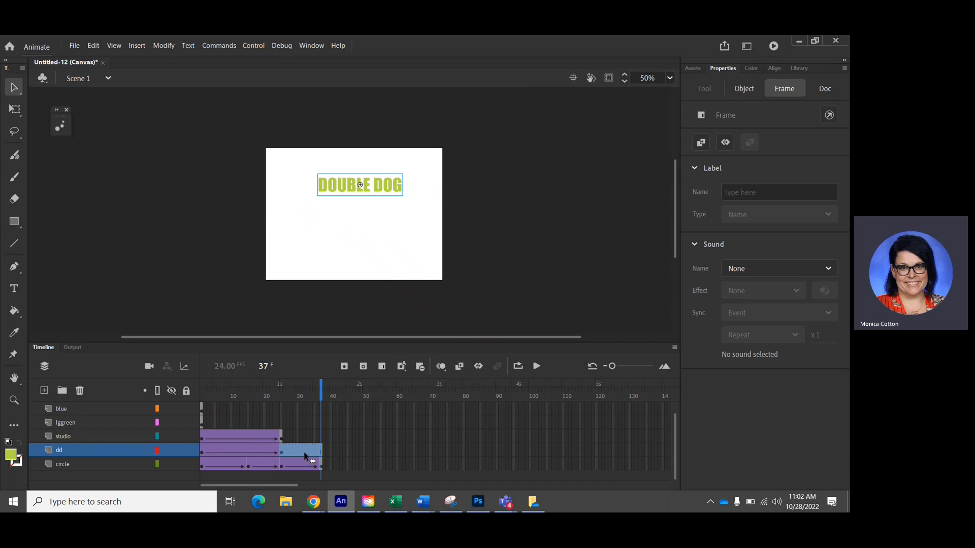
key(ctrl+z)
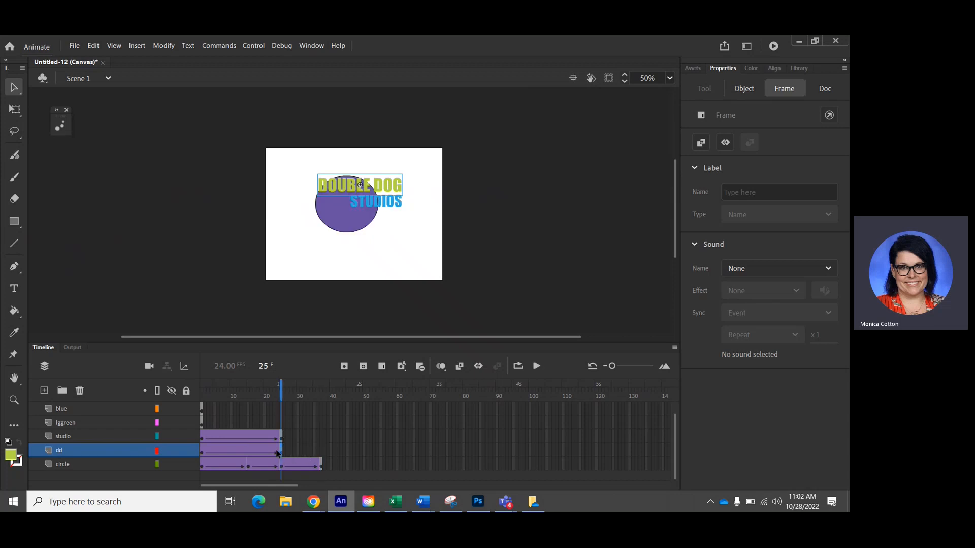
Extend the dd layer's frames to frame 37 and move its tween's end keyframe from frame 25 to frame 37
click(279, 451)
click(281, 451)
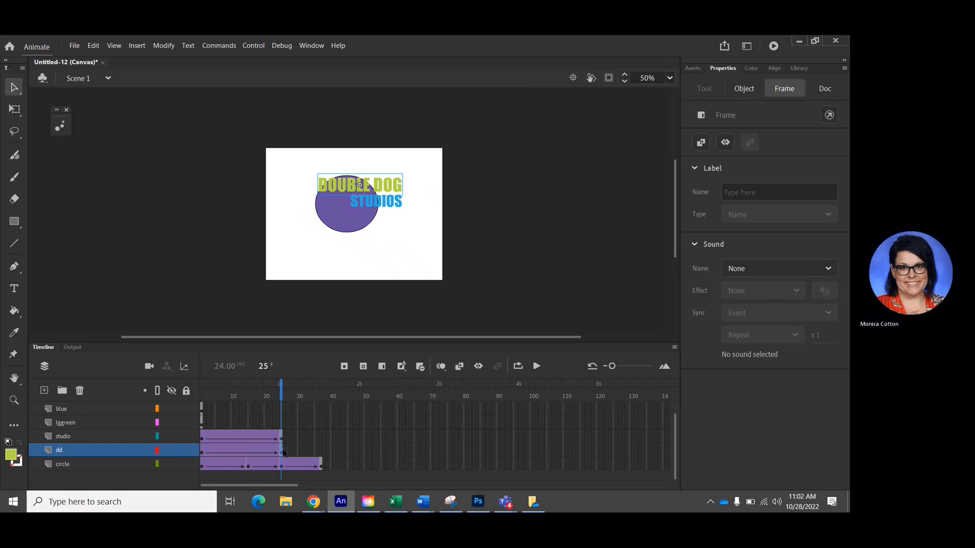
drag(284, 453, 321, 452)
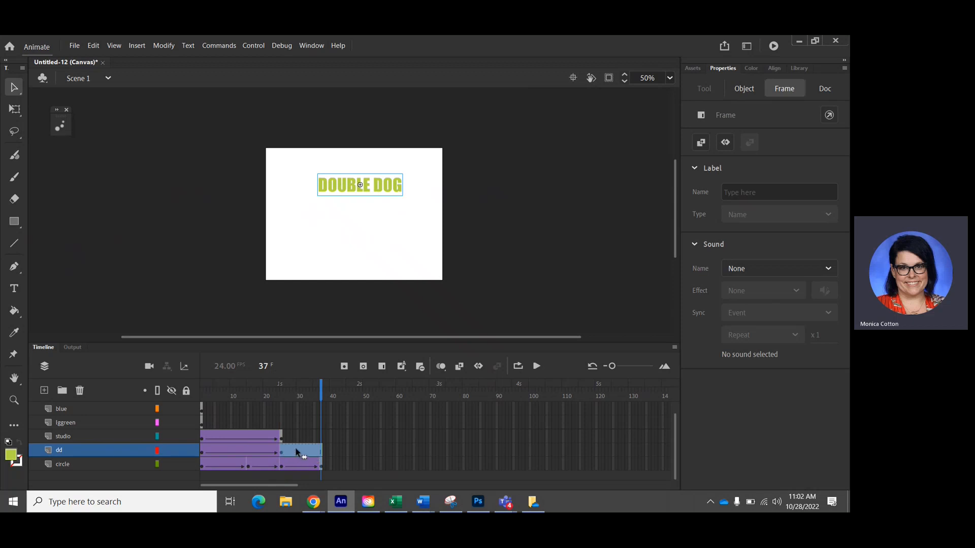
drag(279, 451, 320, 450)
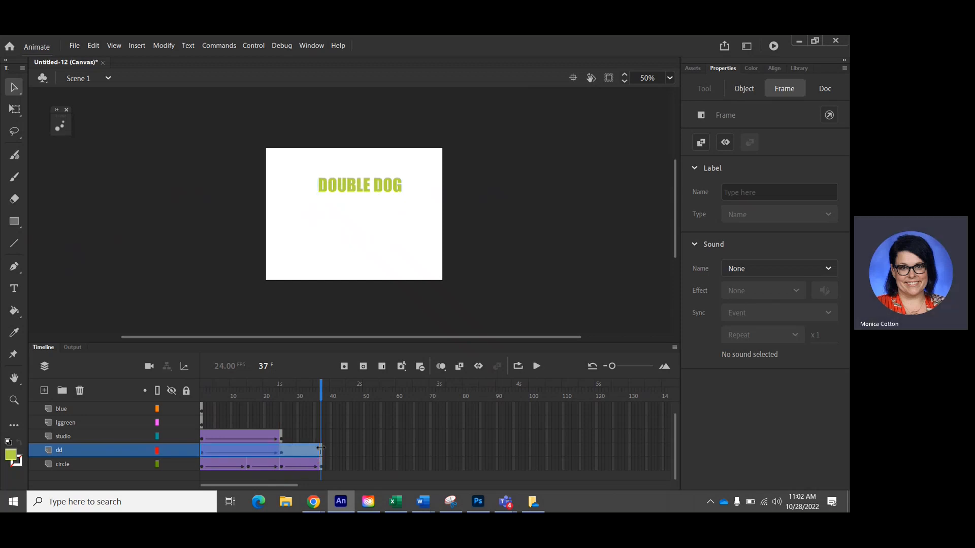
Extend the studio layer's frames from frame 25 to frame 37
click(280, 438)
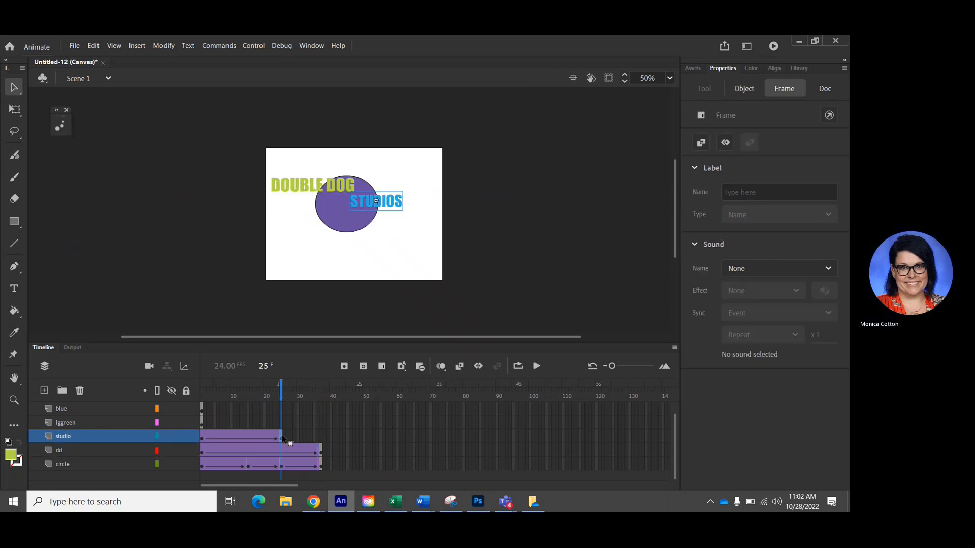
drag(282, 437, 321, 441)
click(280, 437)
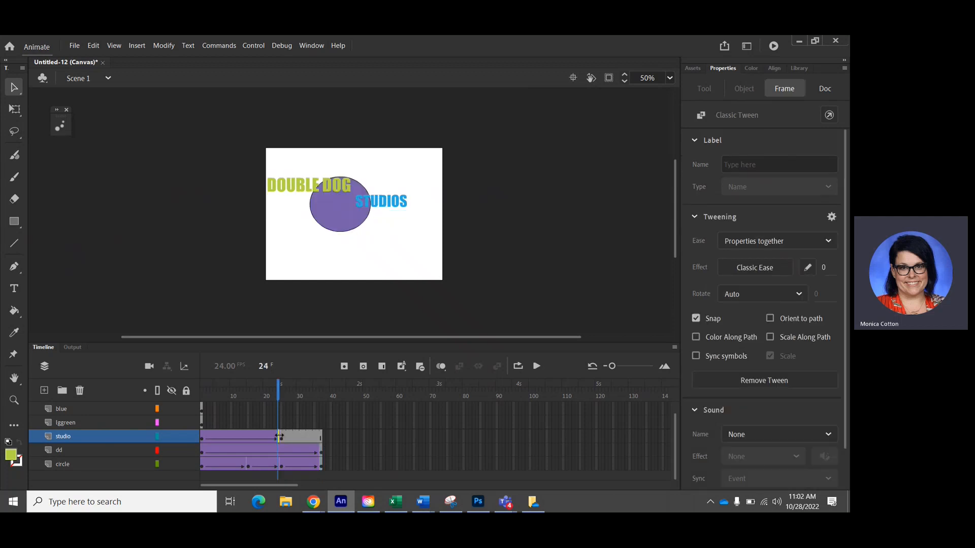
drag(279, 436, 319, 438)
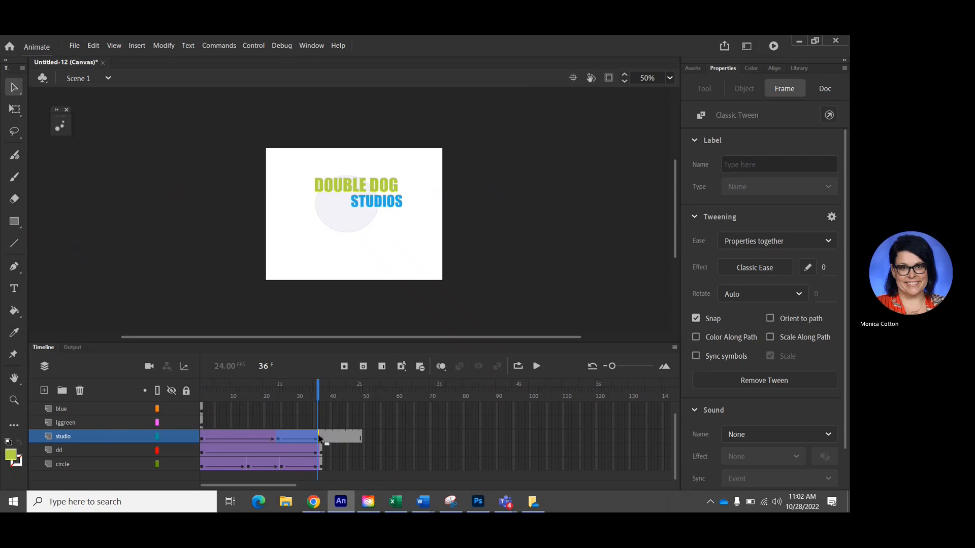
key(ctrl+z)
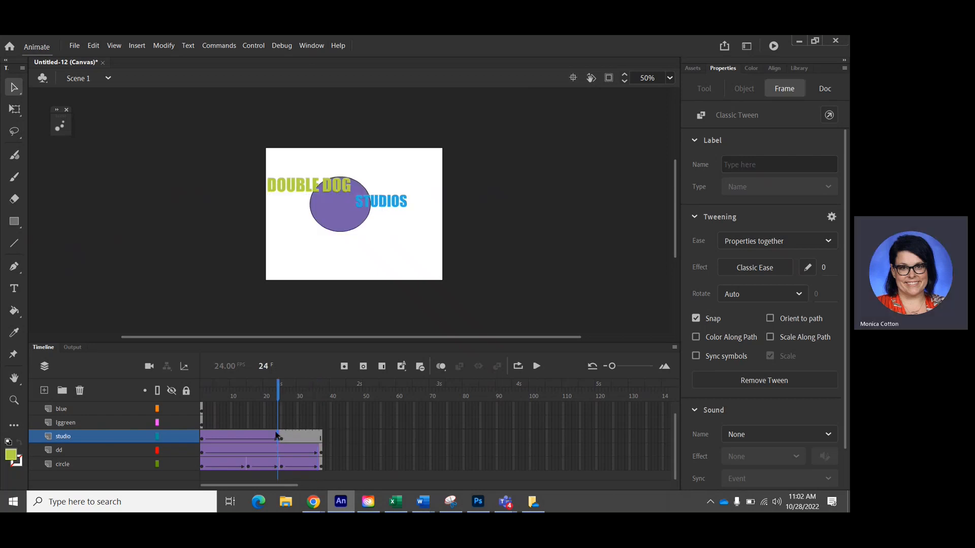
Move the studio layer's end keyframe from frame 25 to frame 37, and play the animation from the start
click(281, 437)
drag(281, 394, 249, 394)
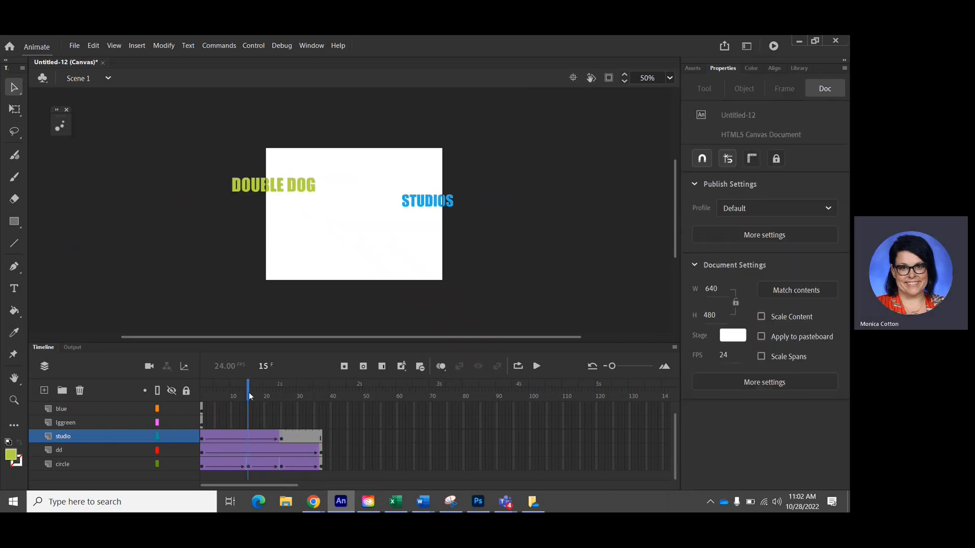
drag(283, 438, 321, 437)
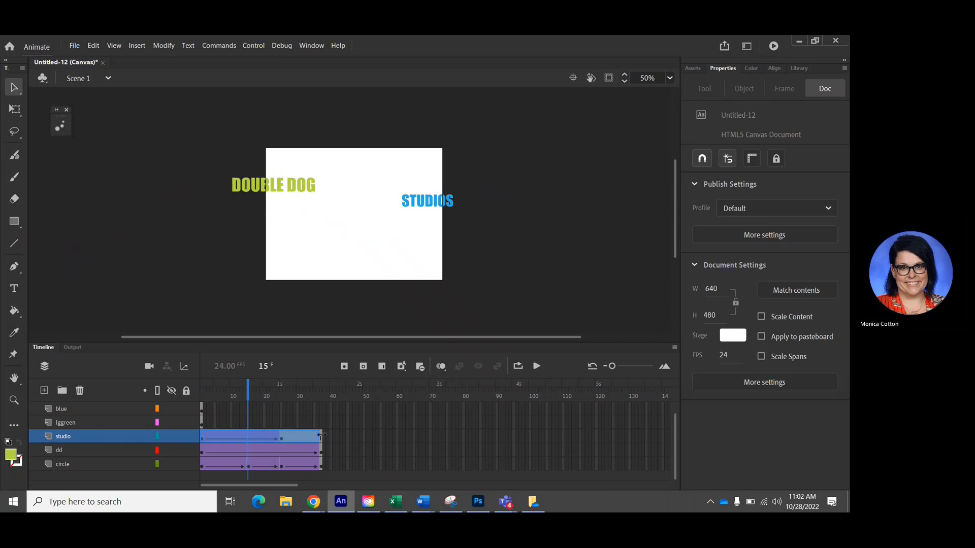
drag(320, 395, 214, 395)
click(537, 366)
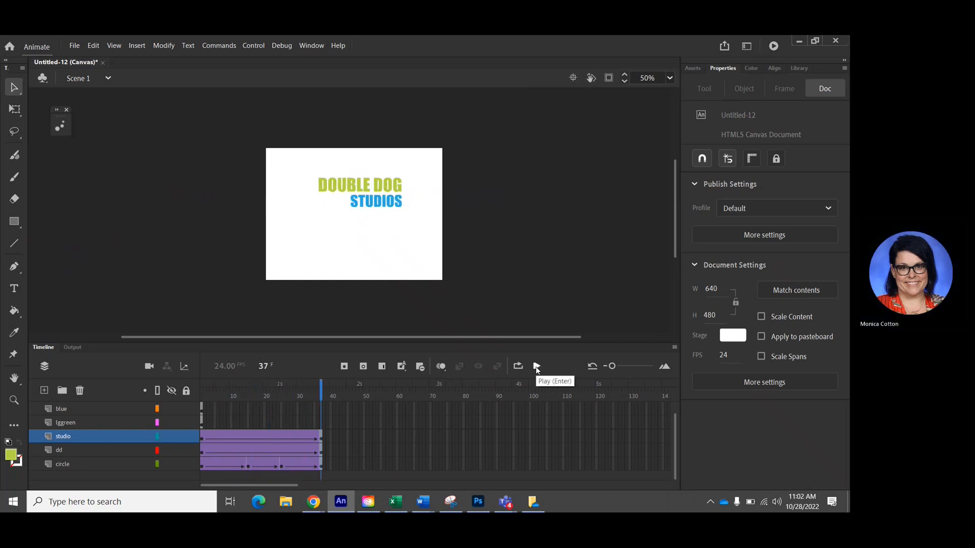
Set the circle's Alpha at frame 37 to 100%, and play the animation from frame 1
click(322, 468)
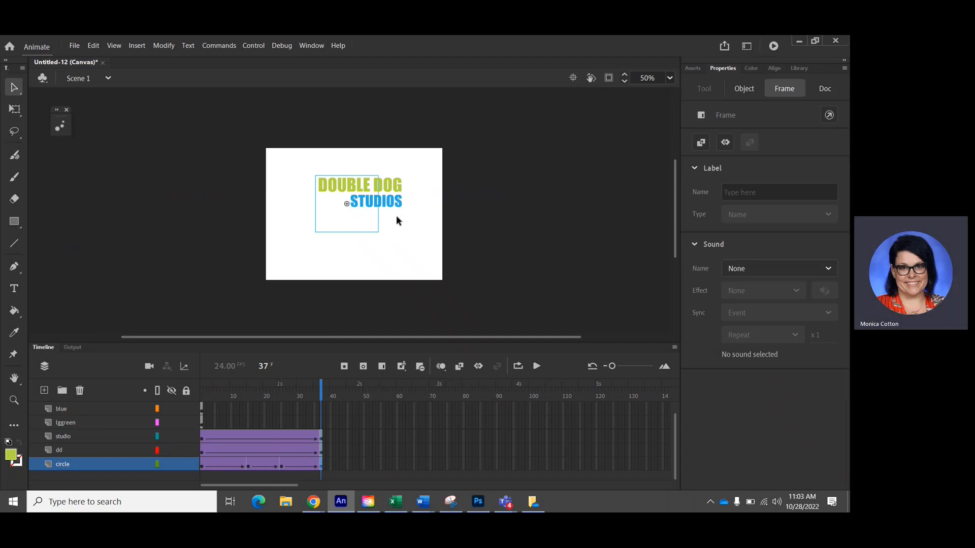
click(325, 196)
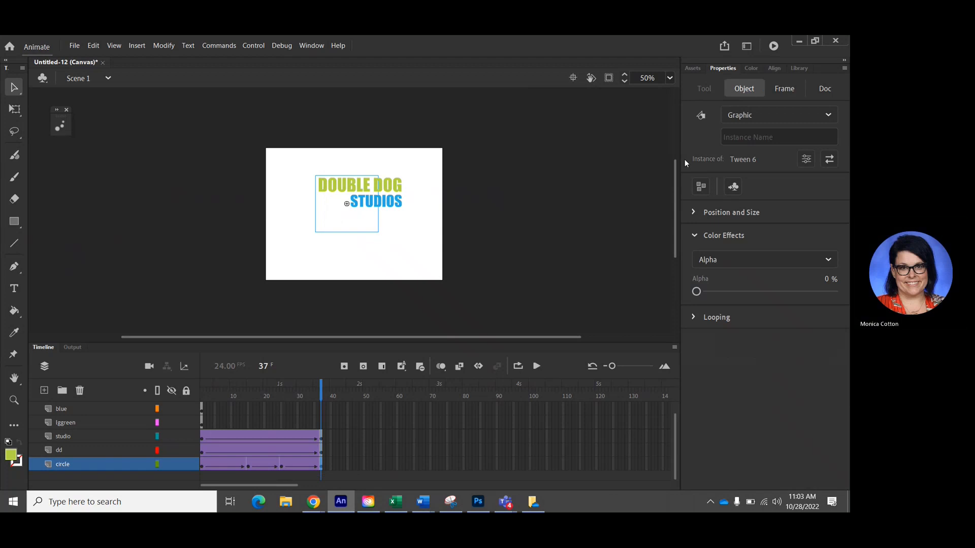
click(322, 467)
click(322, 469)
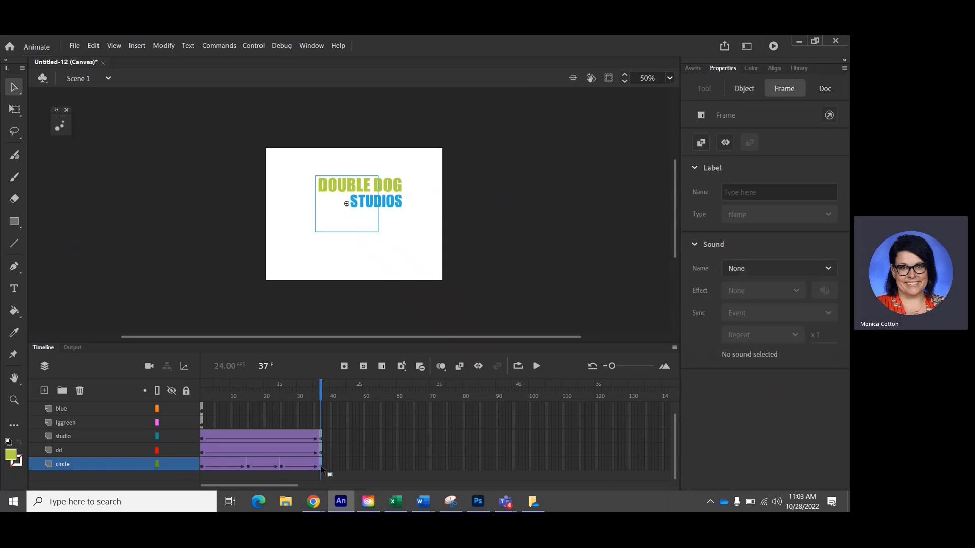
click(745, 89)
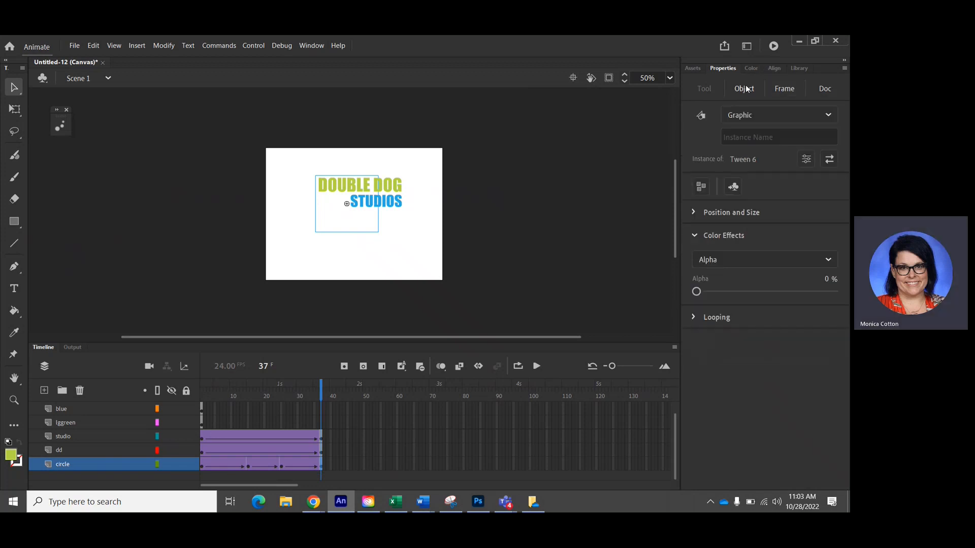
drag(697, 292, 848, 293)
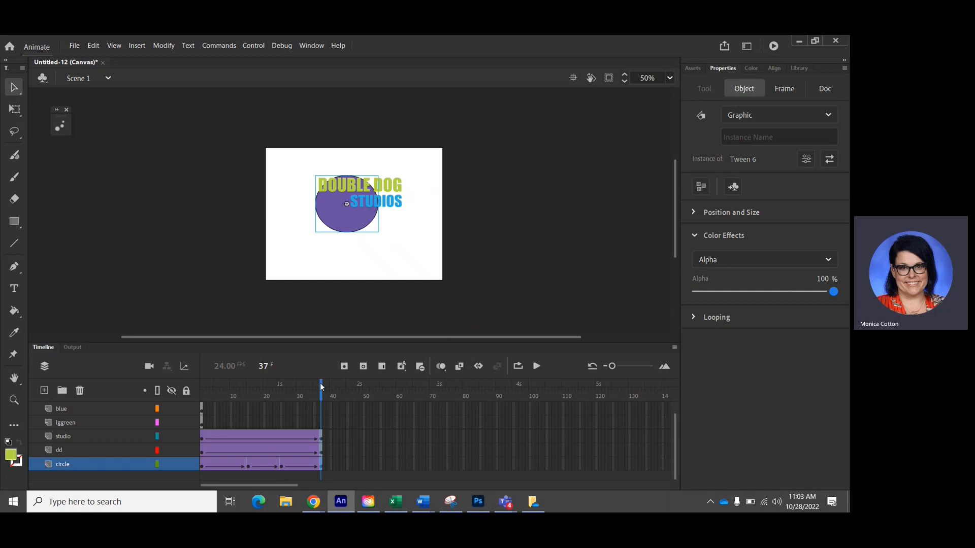
drag(322, 386, 170, 405)
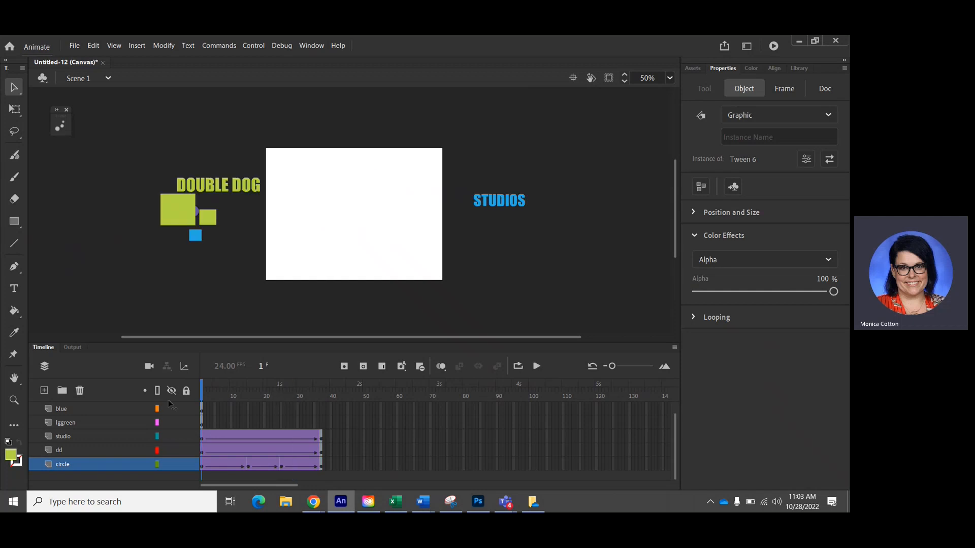
click(536, 366)
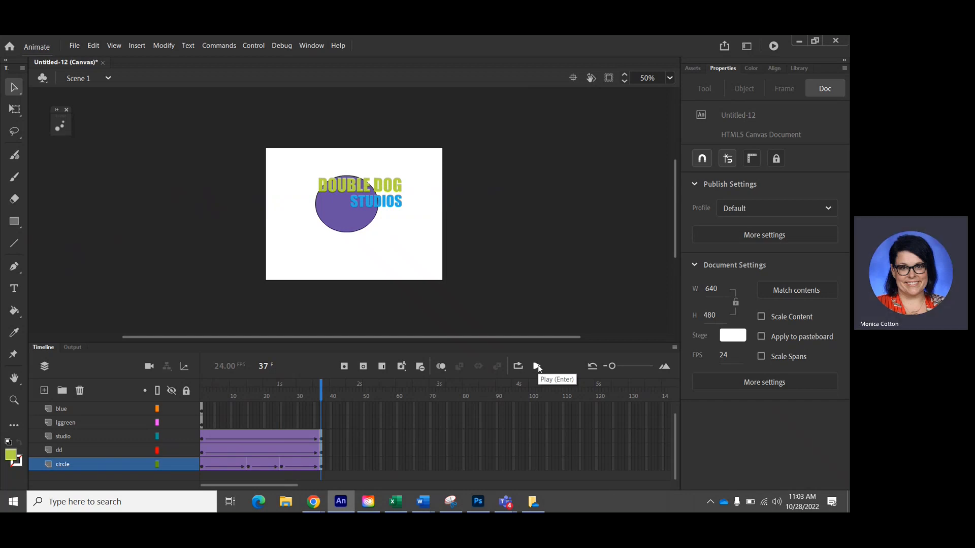
Select the studio, dd and circle layers together, and move the playhead to frame 37
click(287, 440)
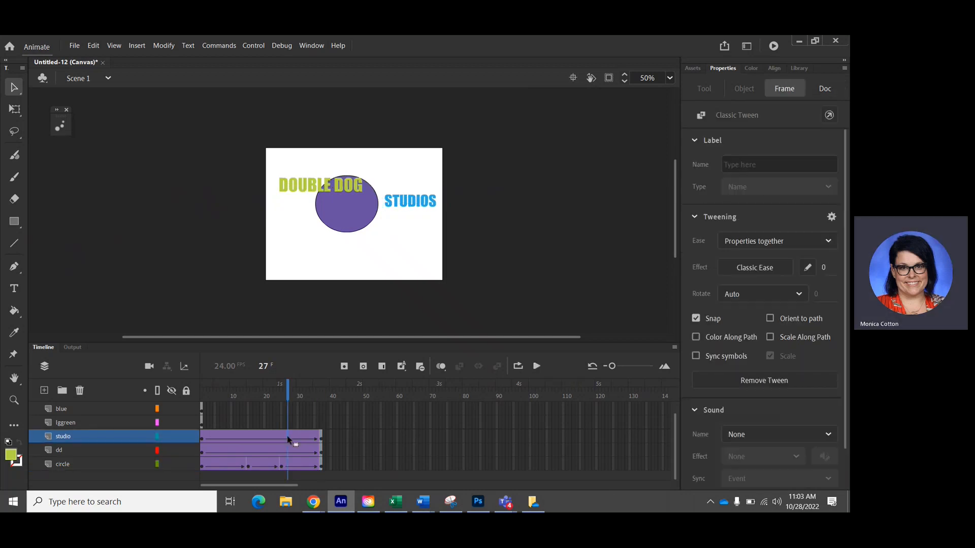
shift+click(80, 450)
shift+click(78, 465)
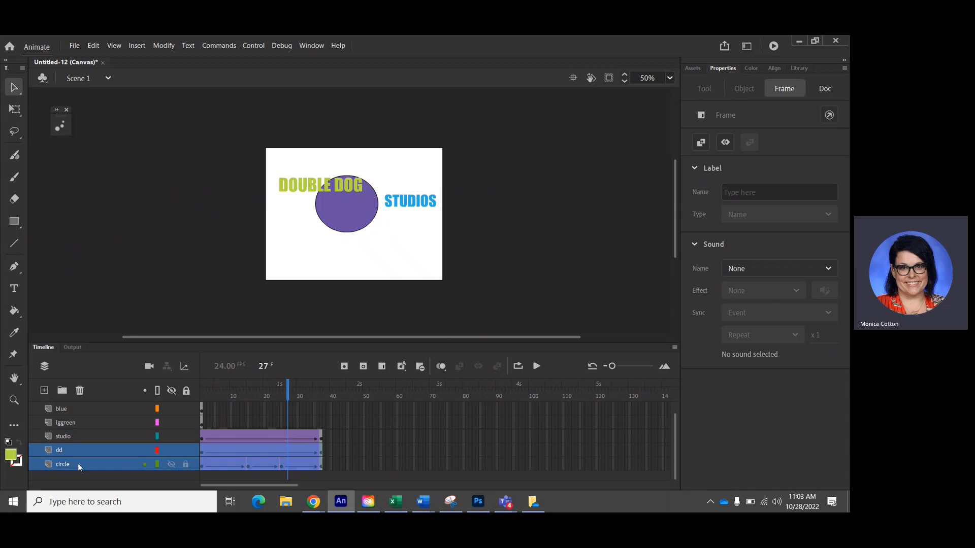
shift+click(78, 436)
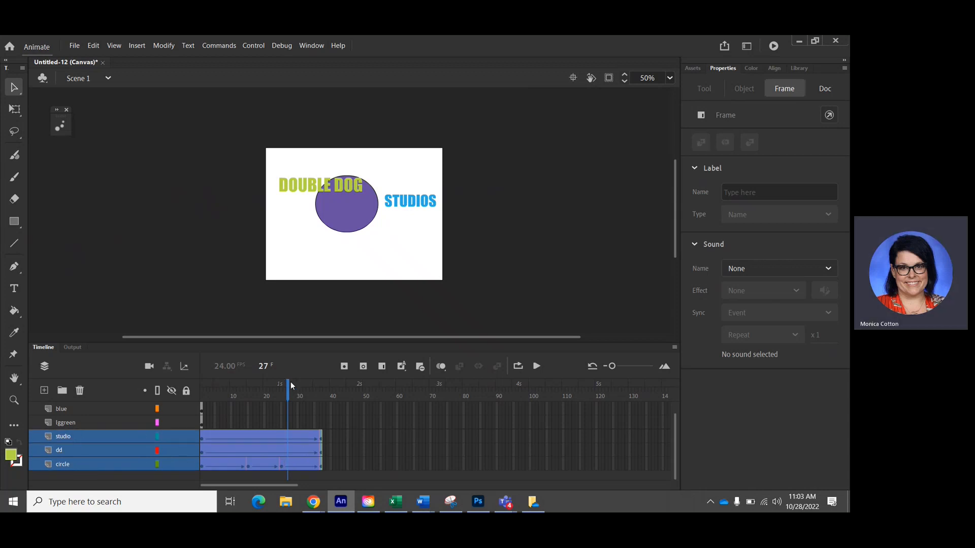
drag(287, 387, 322, 387)
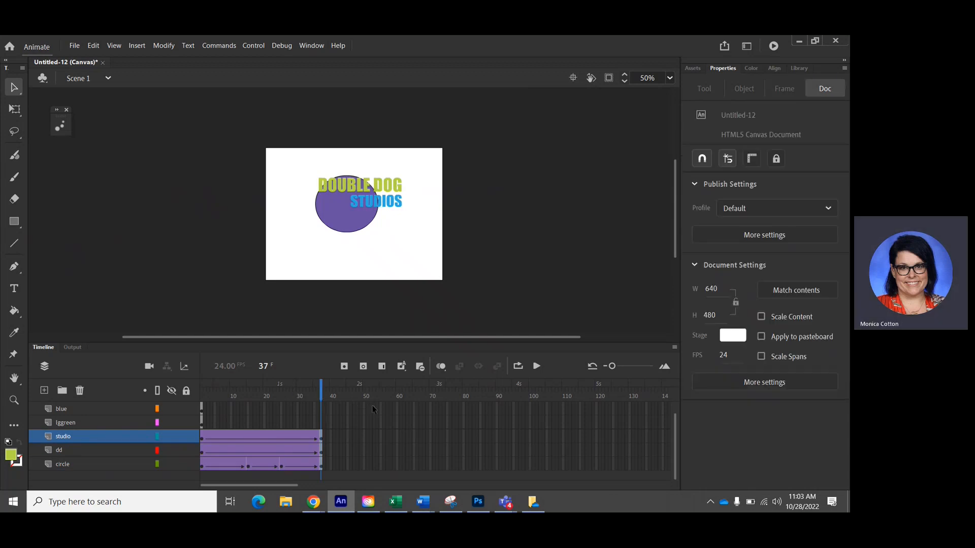
Try to extend the dd layer's frames to frame 51, and undo the extension
click(371, 408)
click(366, 437)
click(367, 450)
key(F5)
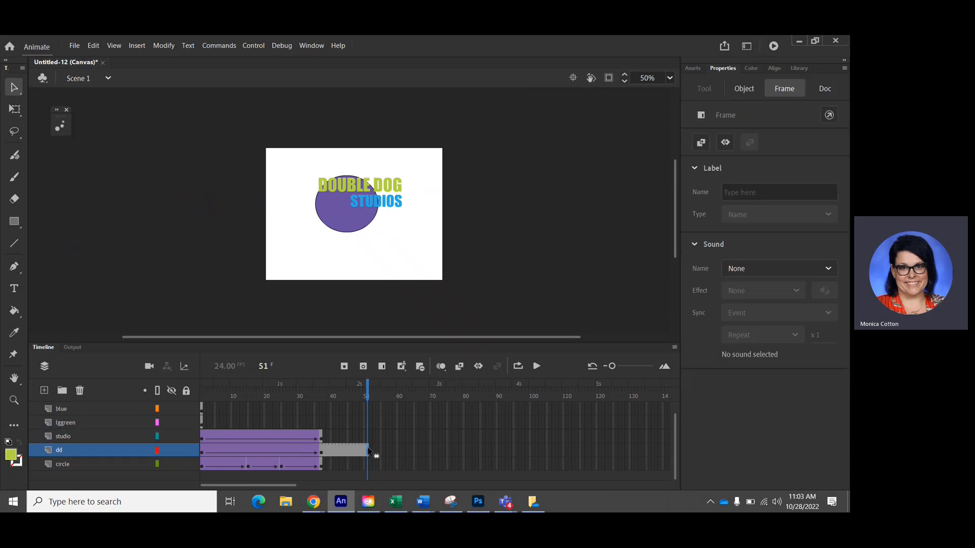
click(368, 423)
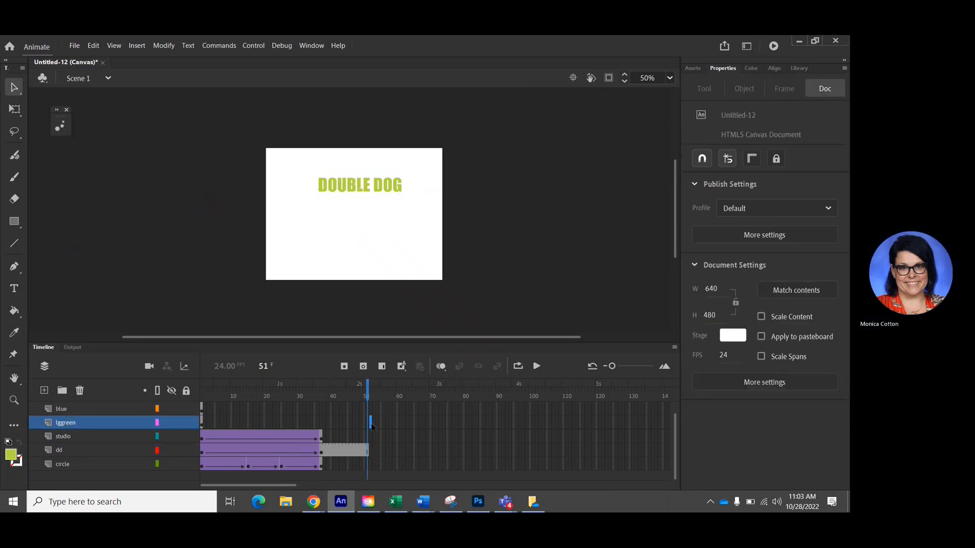
key(ctrl+z)
key(ctrl+z)
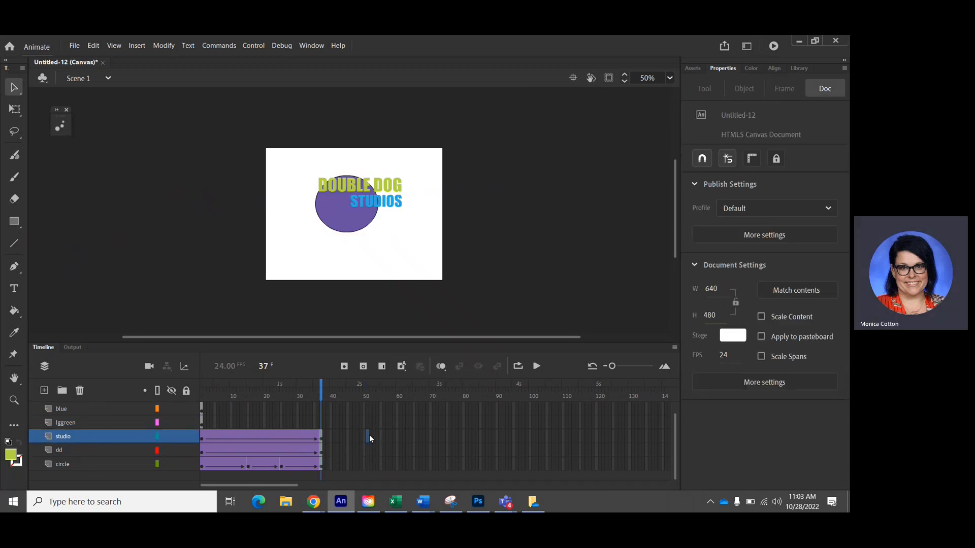
Insert keyframes at frame 51 on the studio, dd and circle layers, and set the Alpha of their objects to 0%
click(368, 465)
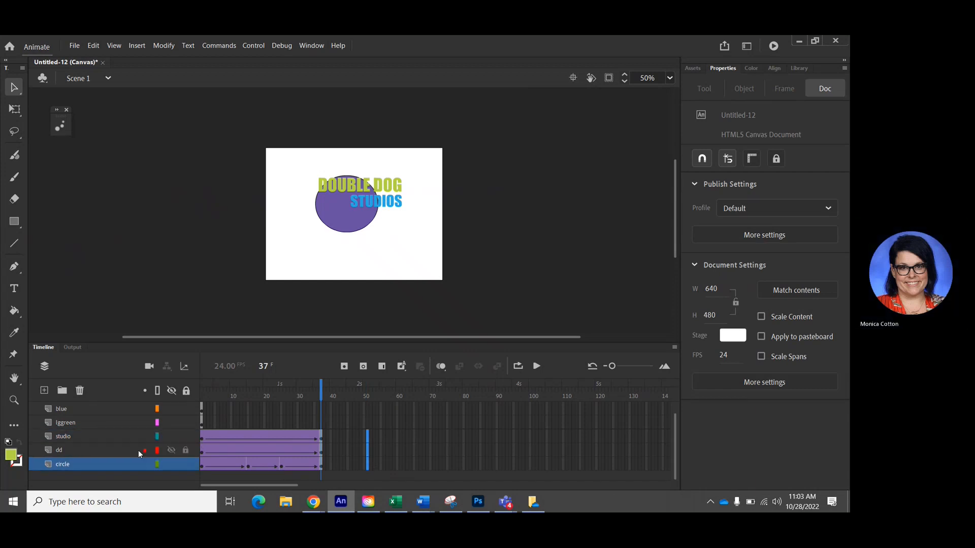
click(344, 367)
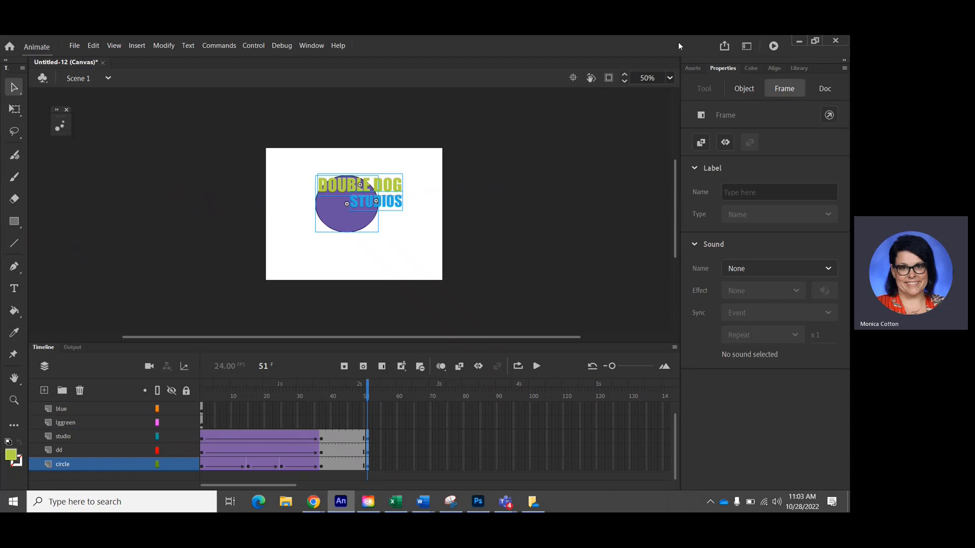
click(730, 84)
click(773, 242)
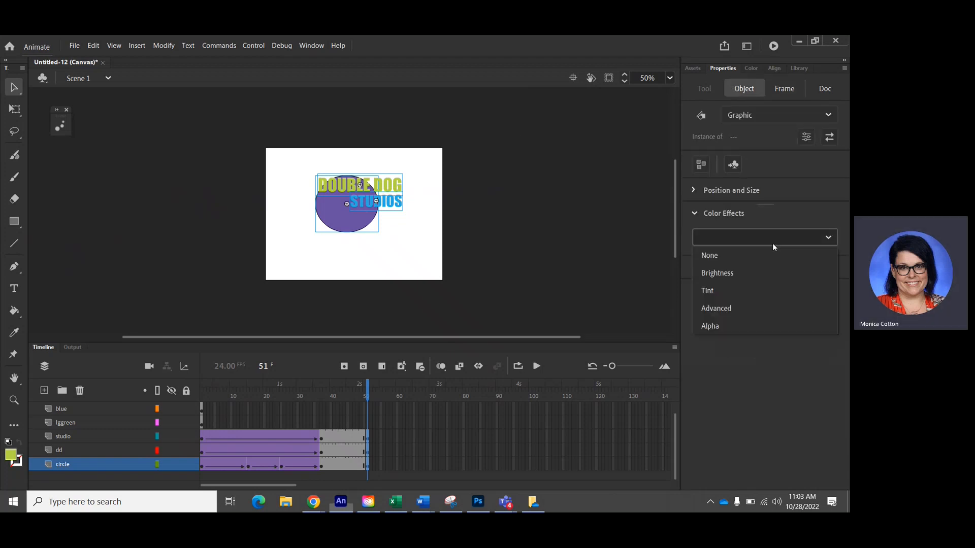
click(726, 325)
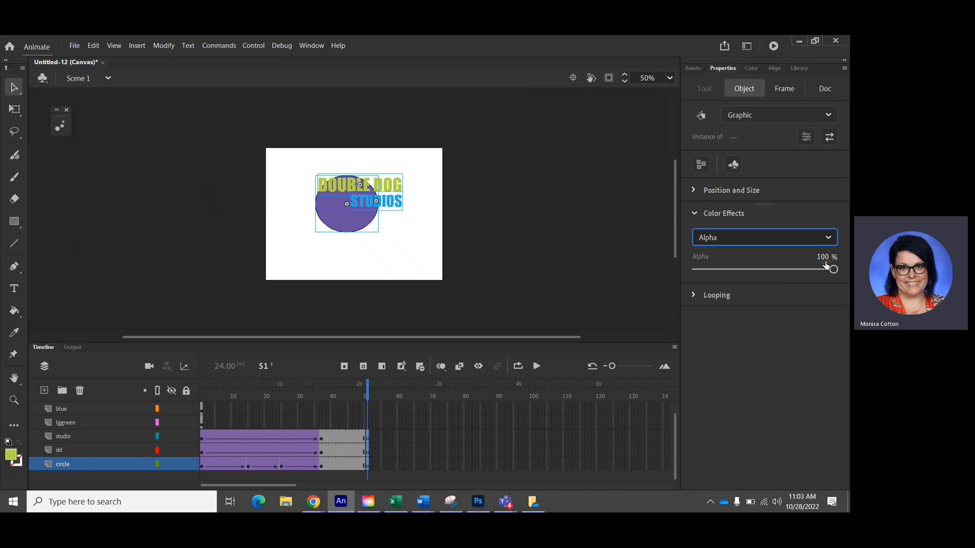
drag(825, 266, 656, 281)
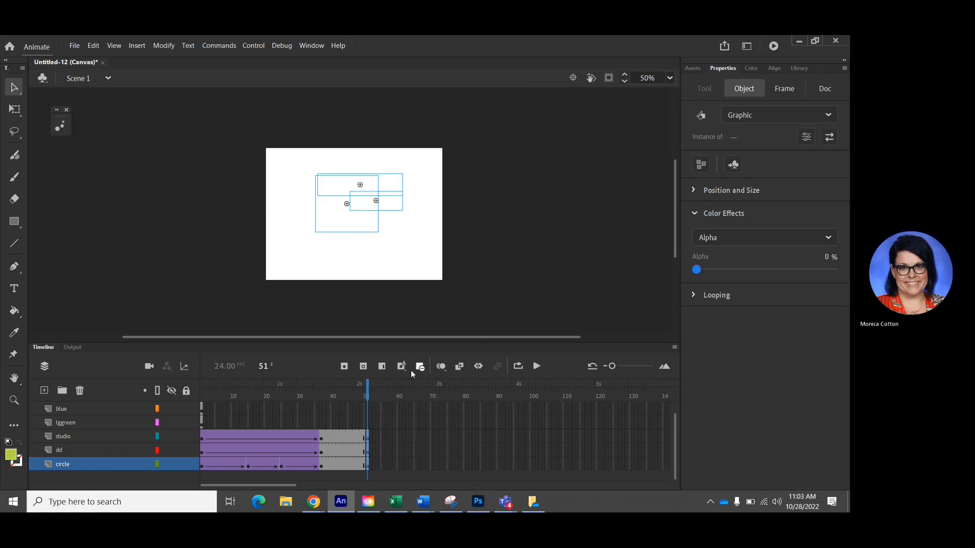
Play the animation from frame 10 to check how the logo parts disappear at frame 51
drag(367, 388, 231, 390)
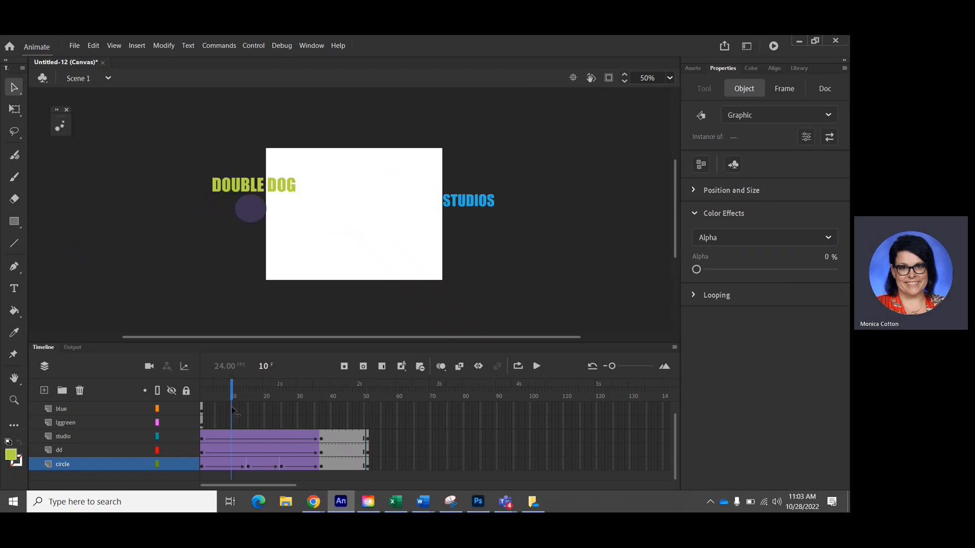
click(537, 366)
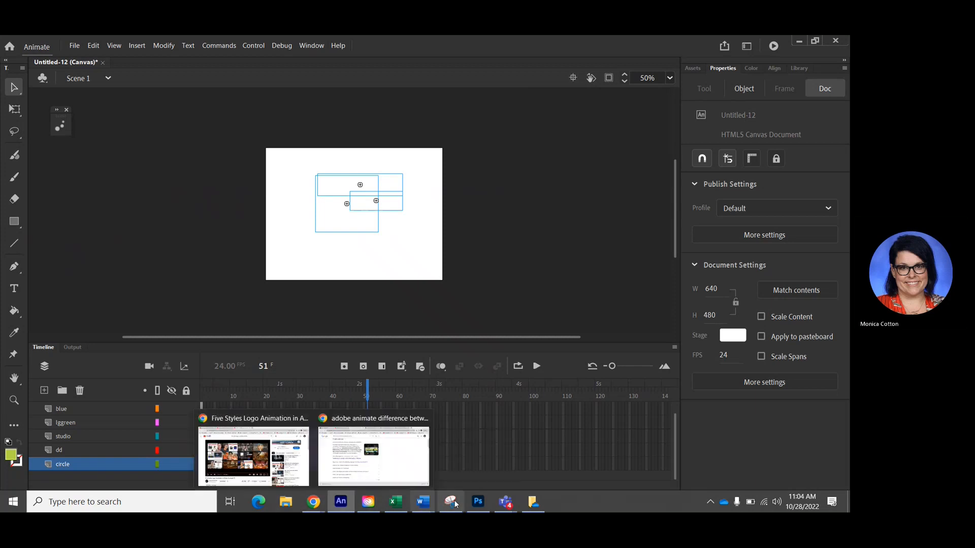
mouse_move(505, 502)
click(548, 456)
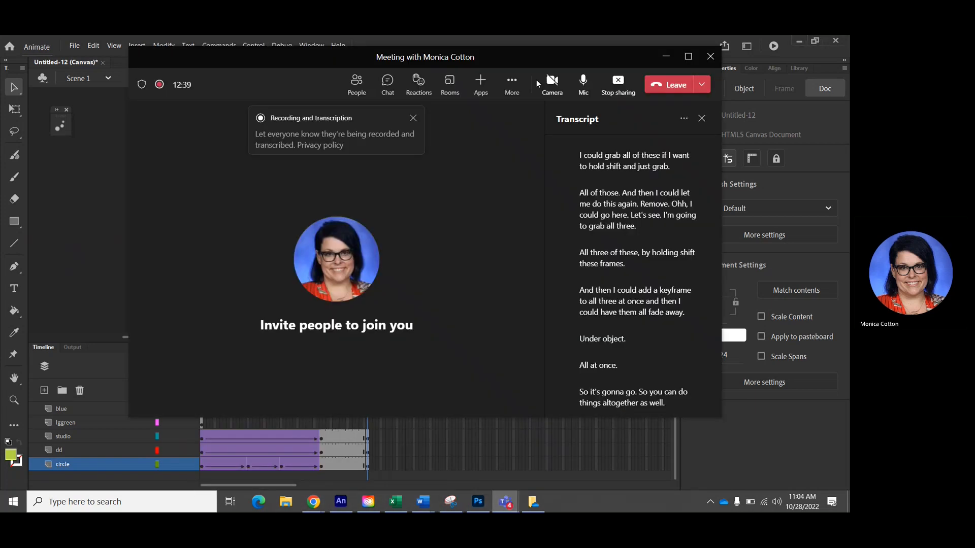
click(511, 84)
click(547, 373)
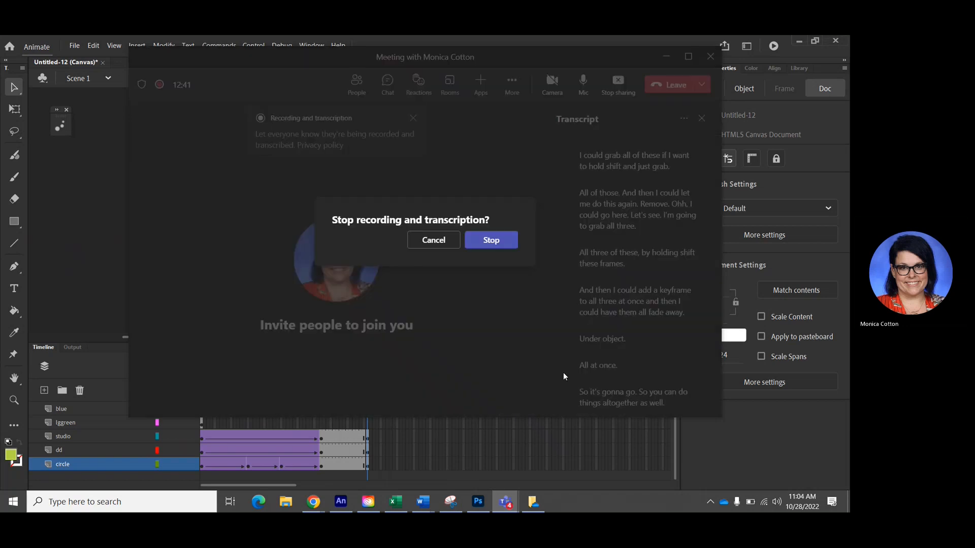